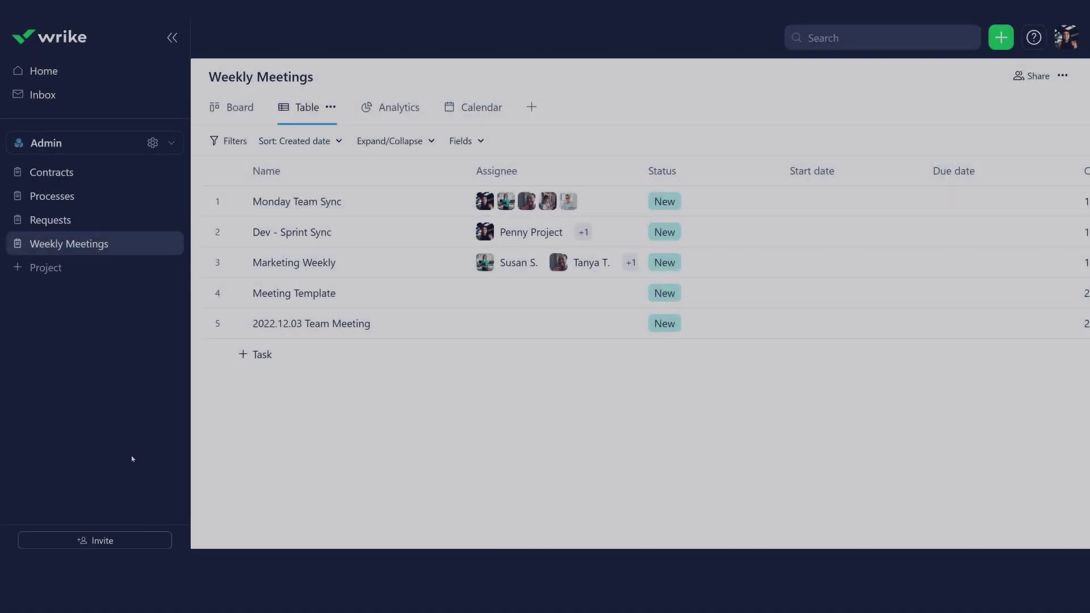
- Create a new project named Virtual Conference 2022 in the Events Space
click(172, 143)
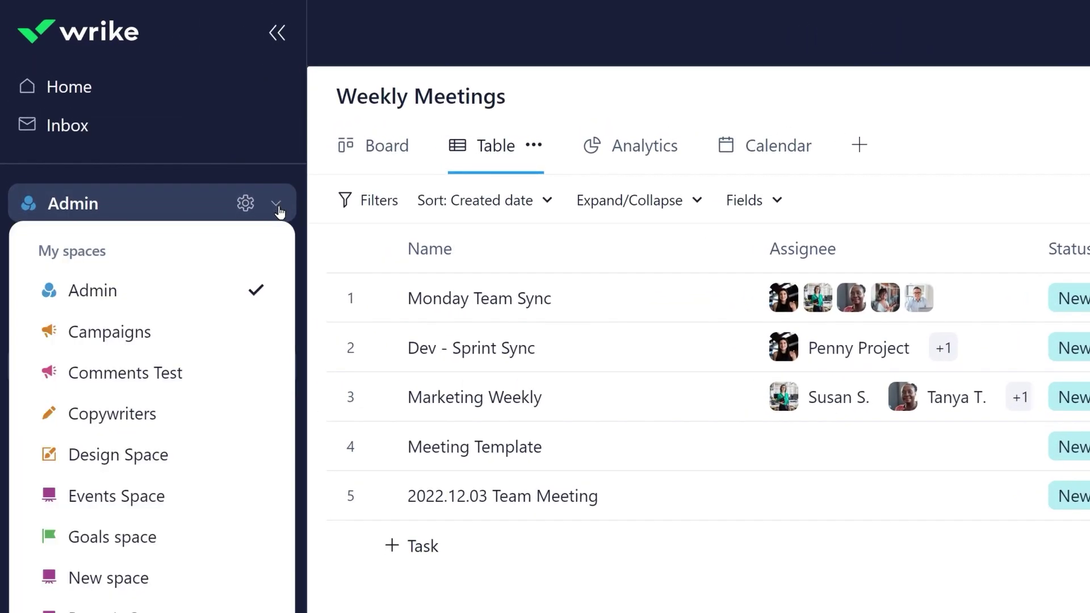
click(199, 504)
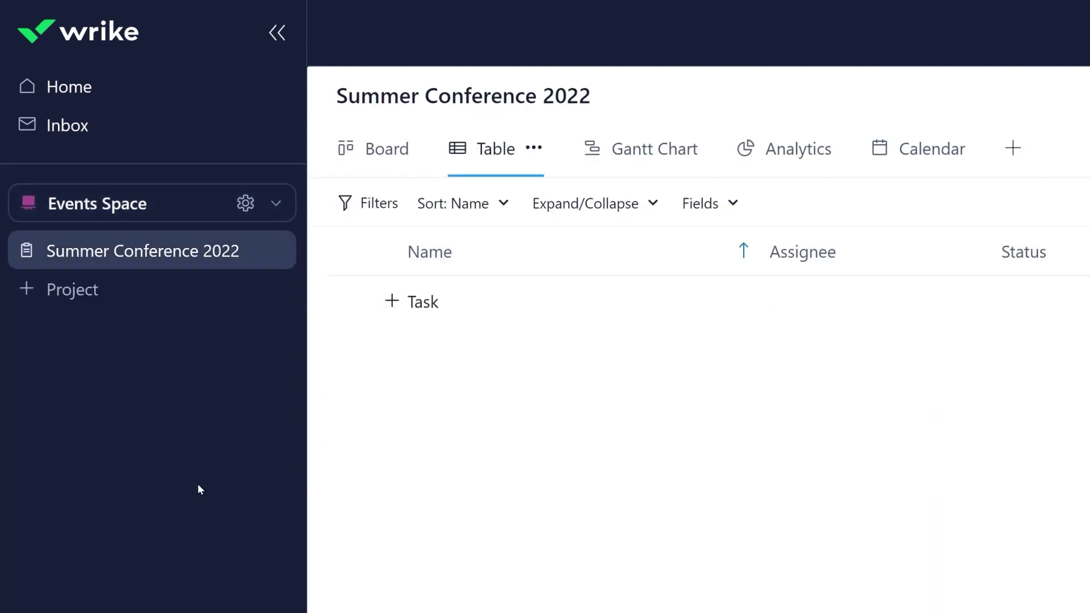
click(99, 294)
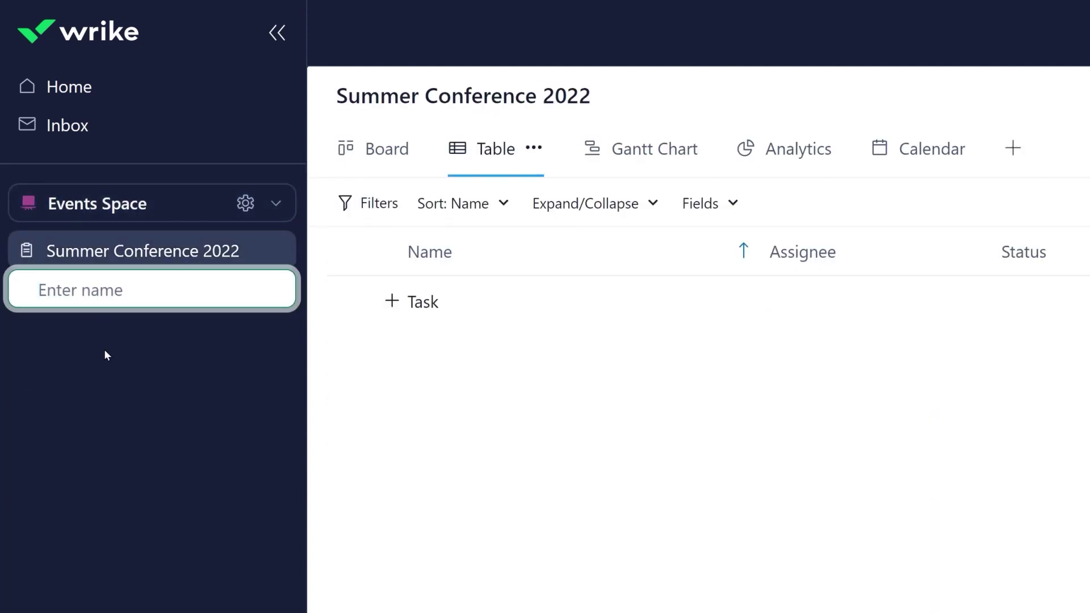
text(Vir)
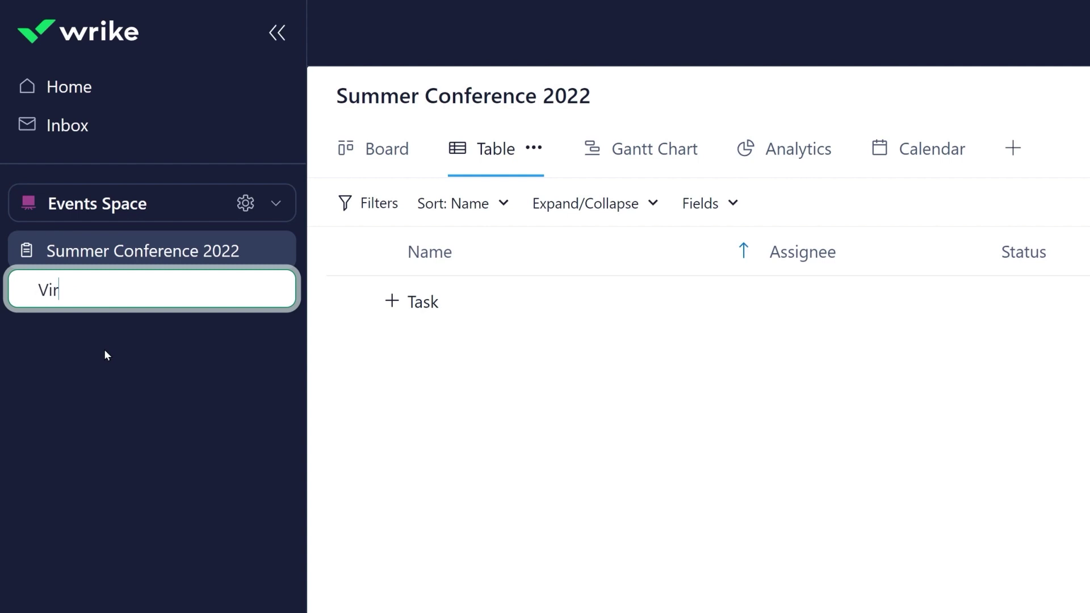
text(tual Conferenc)
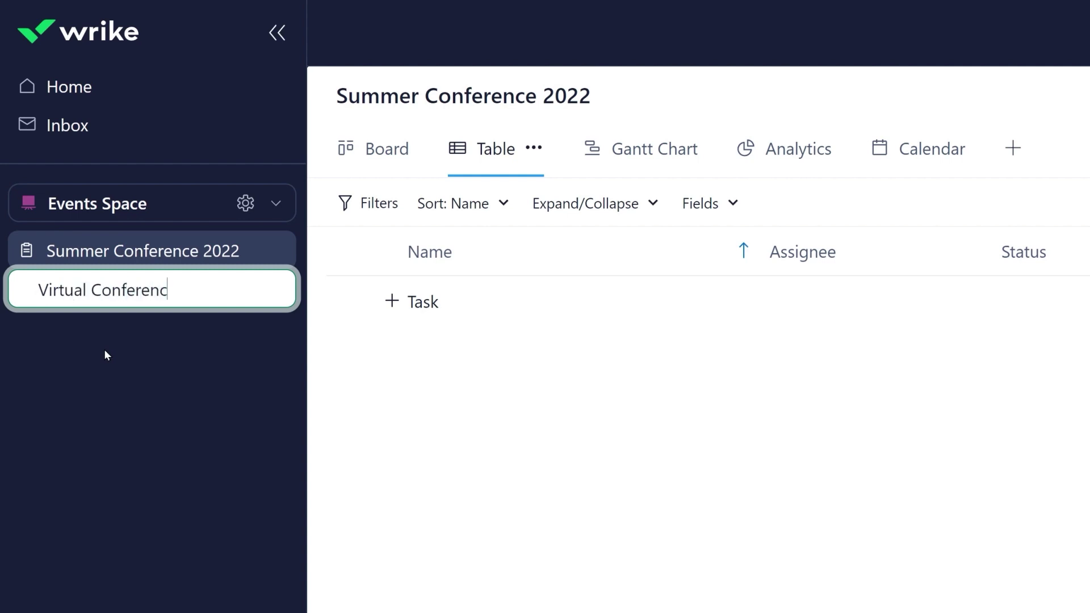
text(e 2022)
key(Return)
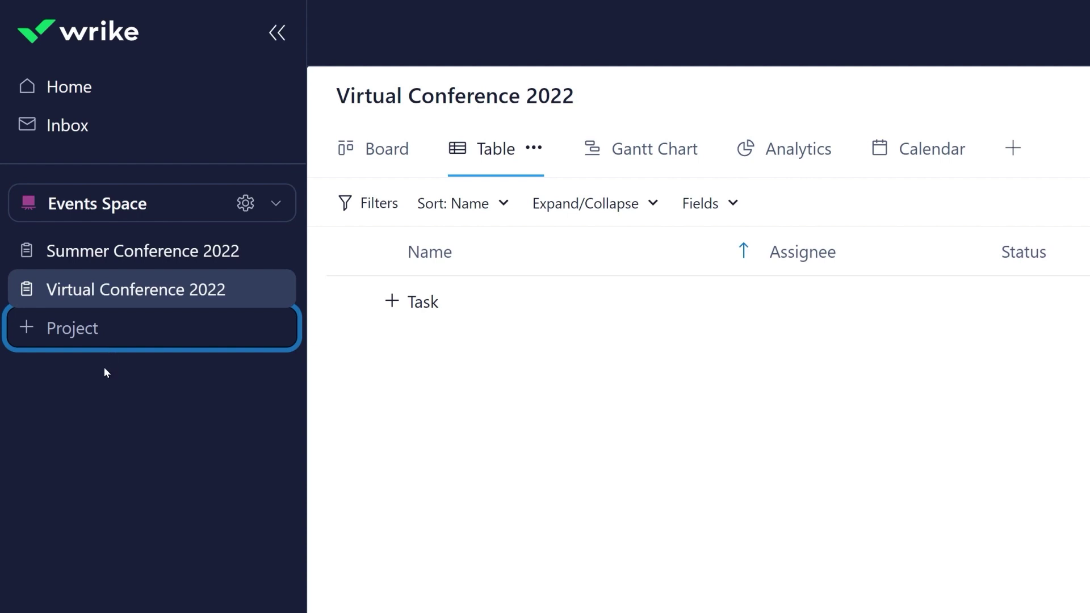
- Discard the stray empty project entry and change Virtual Conference 2022's colour to teal
click(105, 371)
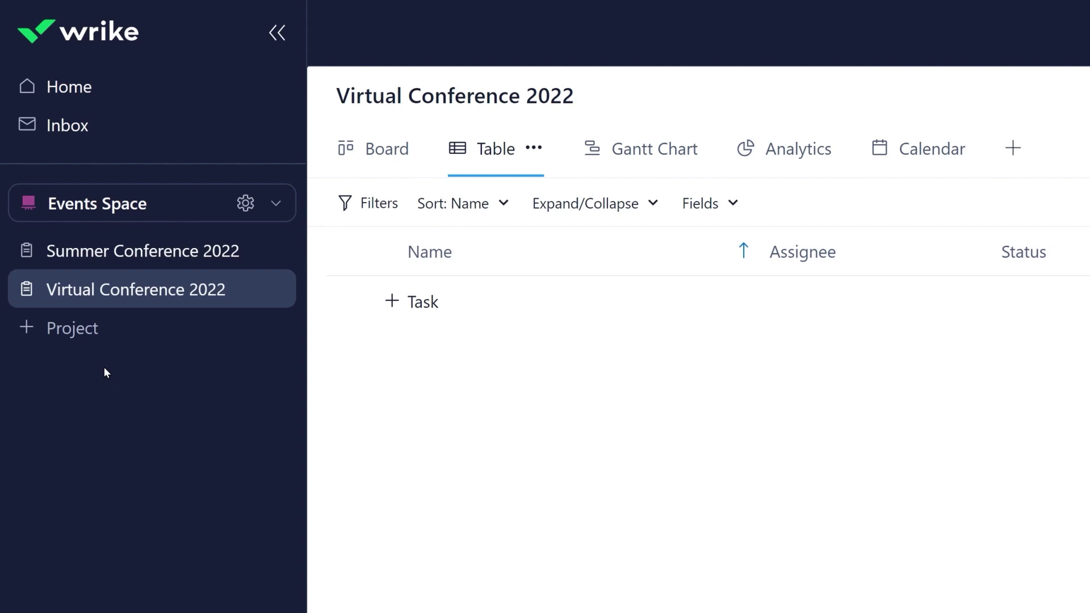
right_click(211, 292)
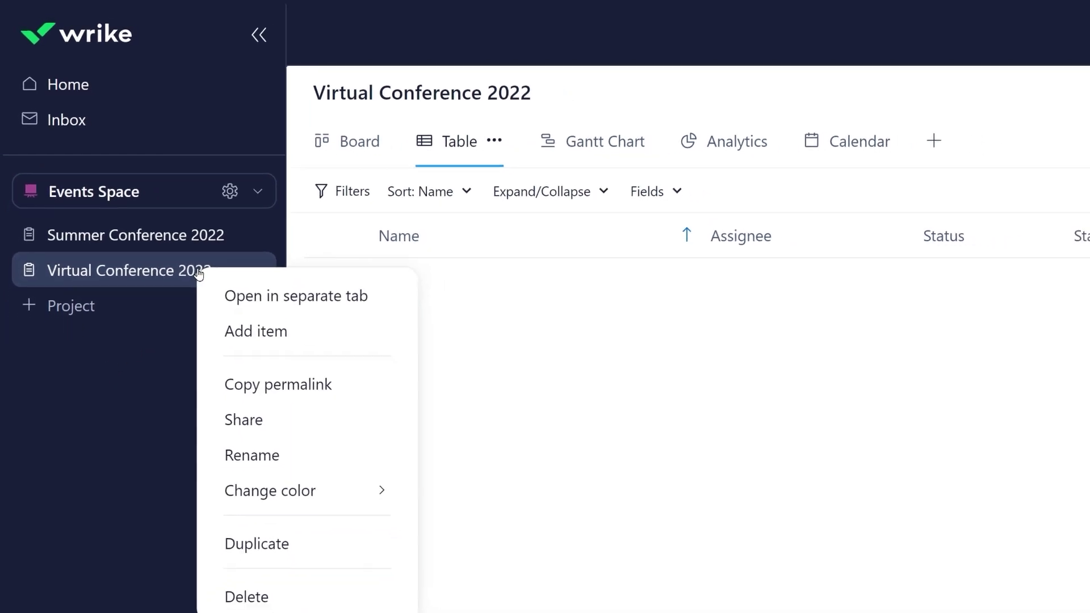
mouse_move(262, 473)
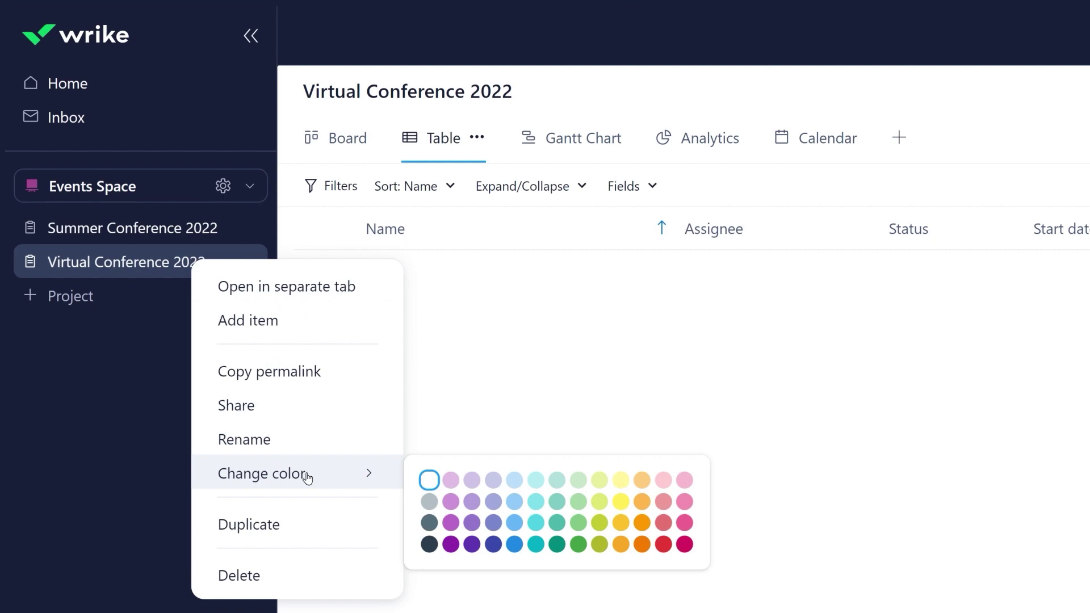
click(537, 545)
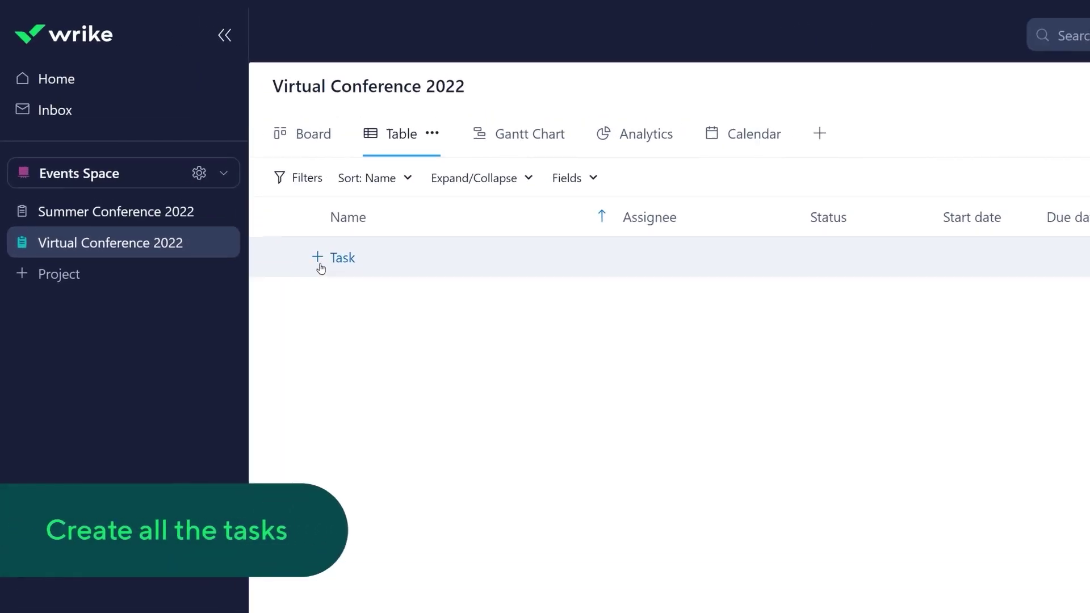
- Add the tasks 01. Planning and 02. Execution to the project
click(321, 266)
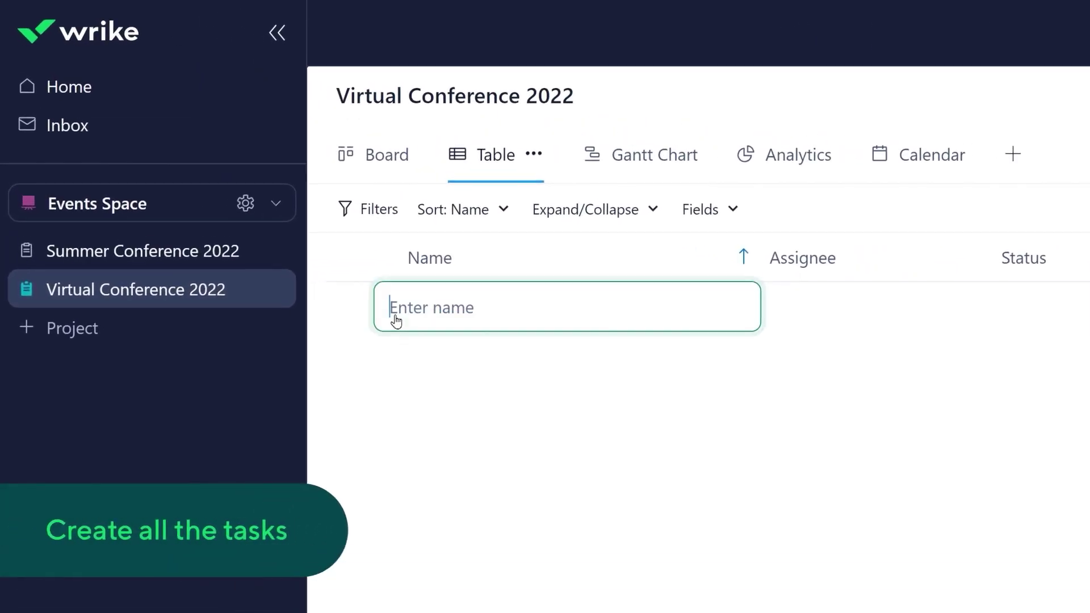
text(01. Planning)
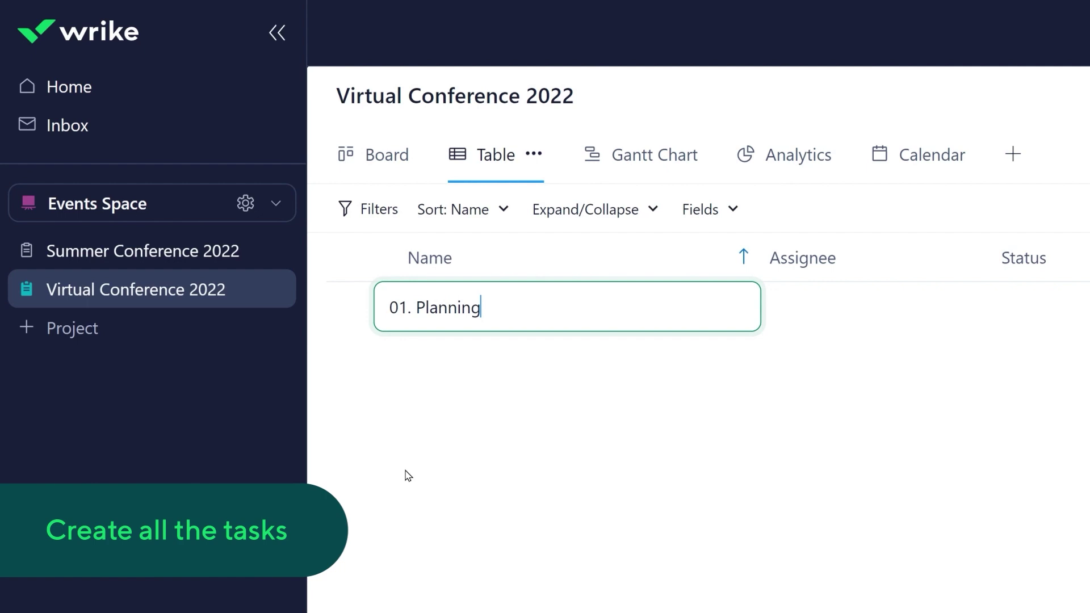
key(Return)
text(02.)
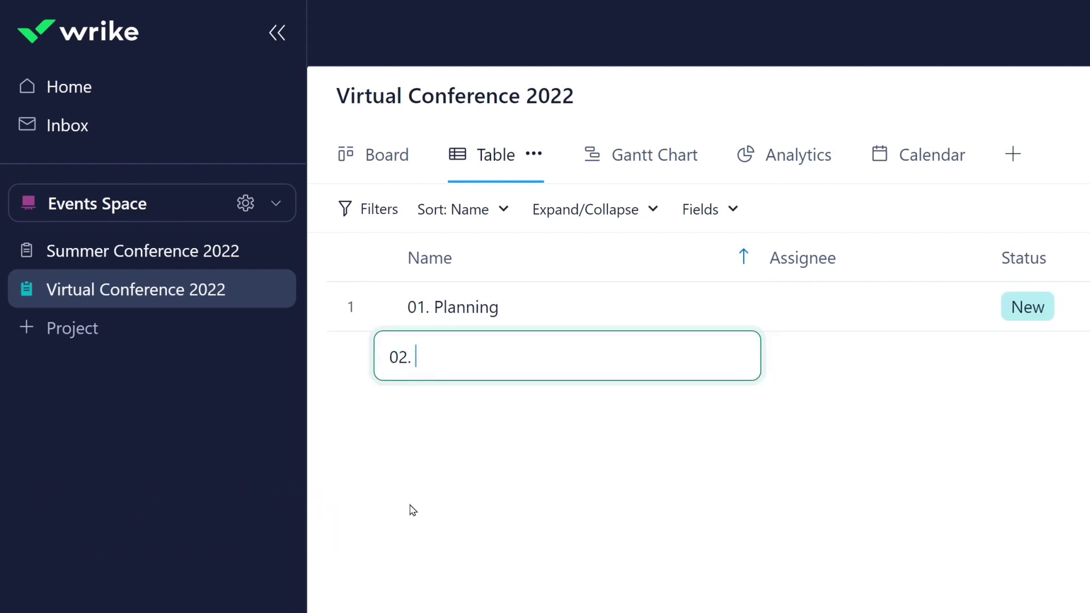
text( Execution)
key(Return)
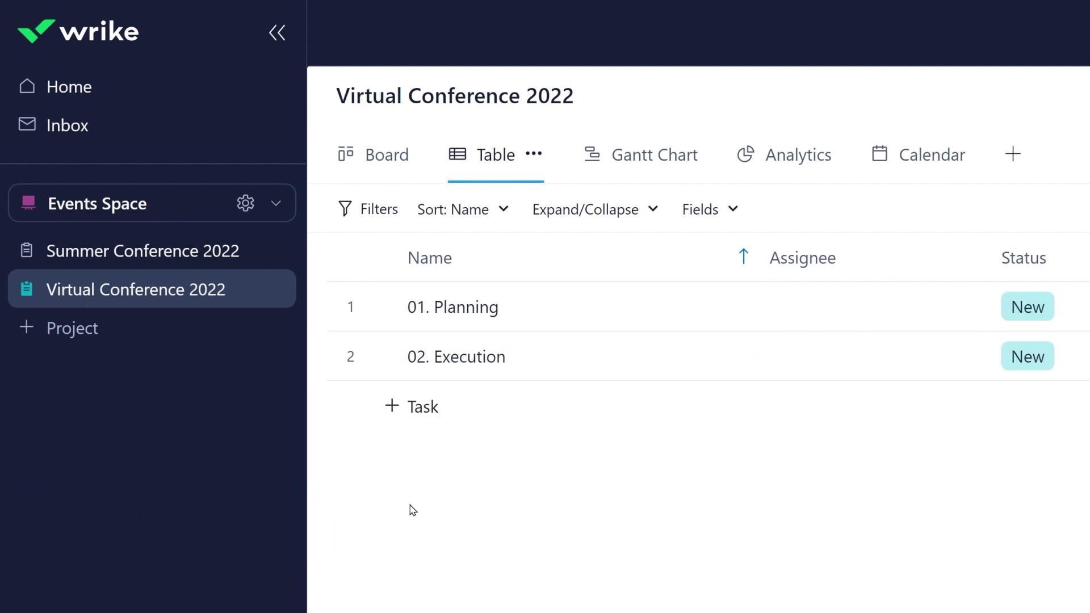
- Give 01. Planning the subitems Estimate budget, Brainstorm agenda and Find speakers
click(440, 309)
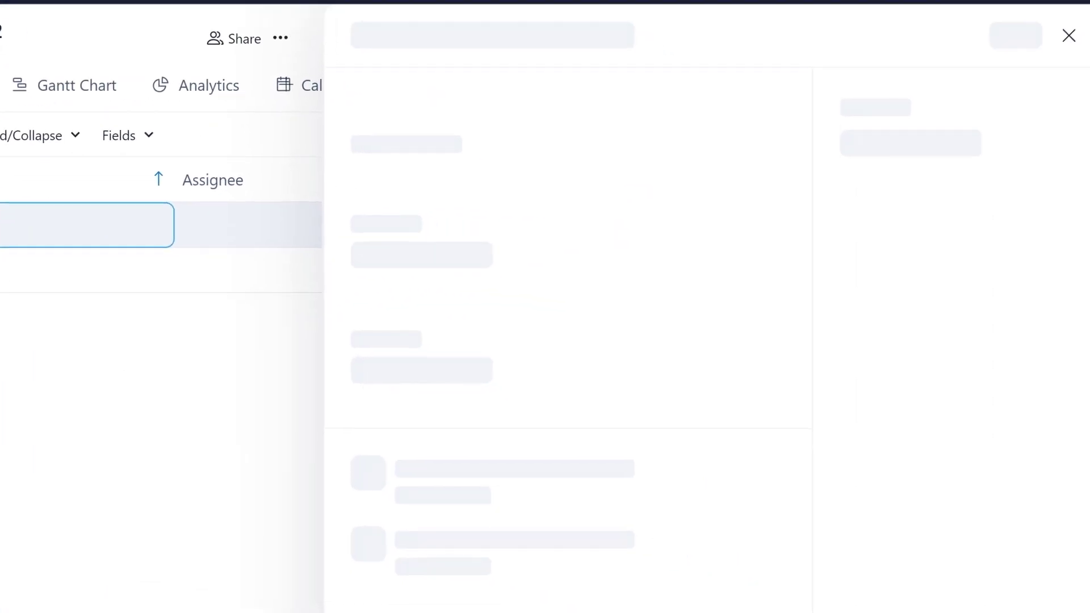
click(345, 279)
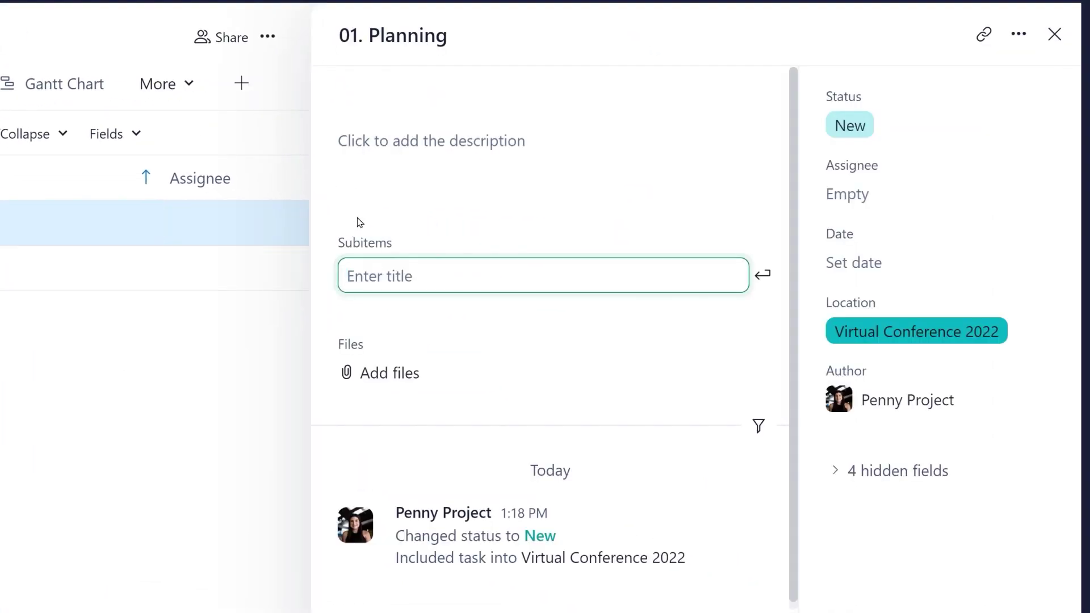
text(Estimate budget)
key(Return)
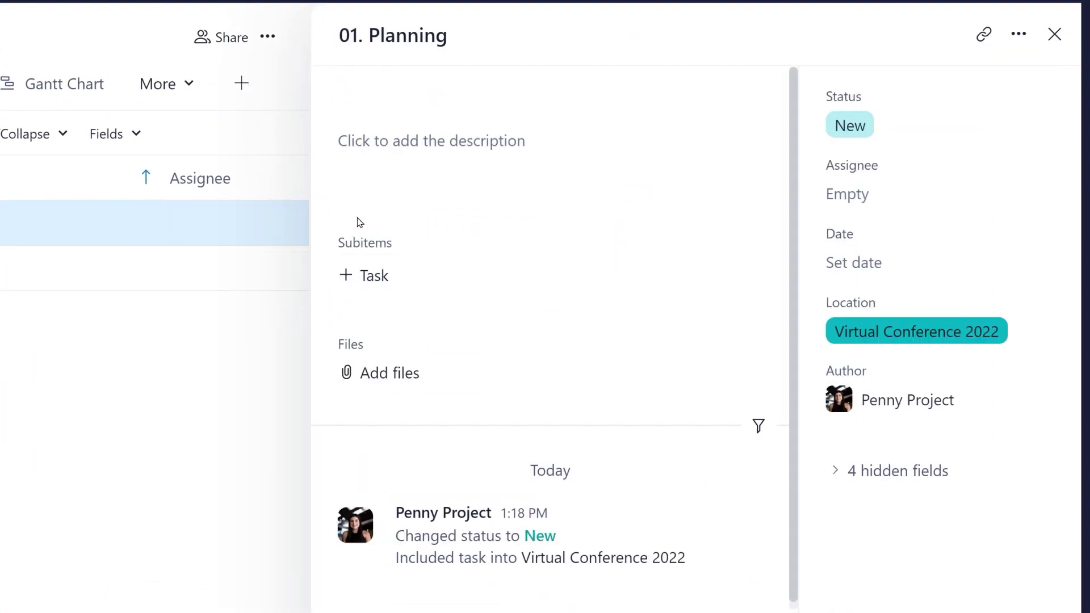
click(347, 320)
text(Brainstorm)
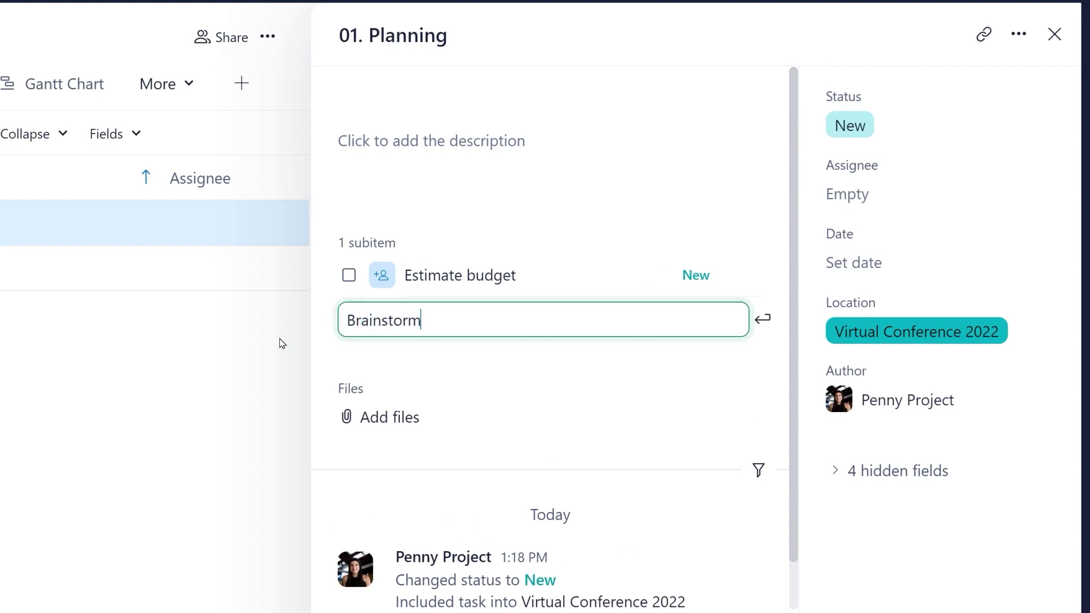
text( agenda)
key(Return)
click(343, 363)
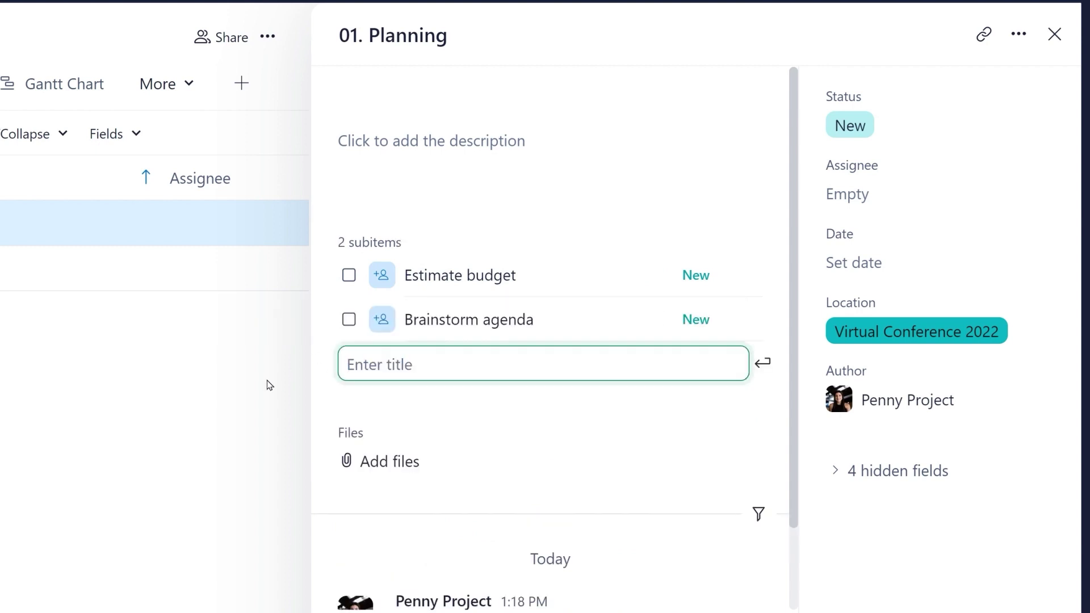
text(Find speakers)
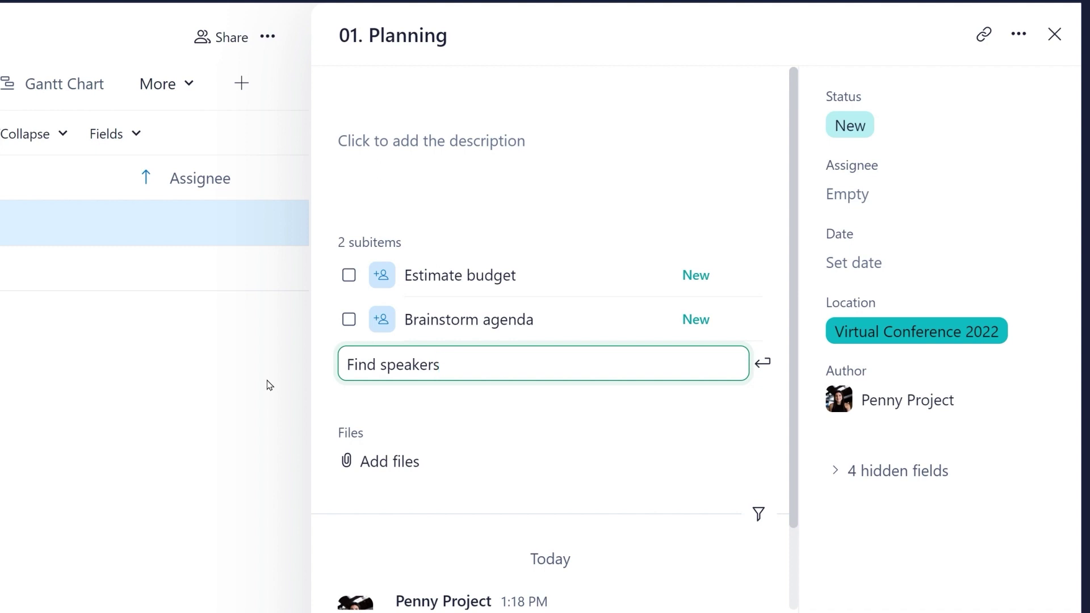
key(Return)
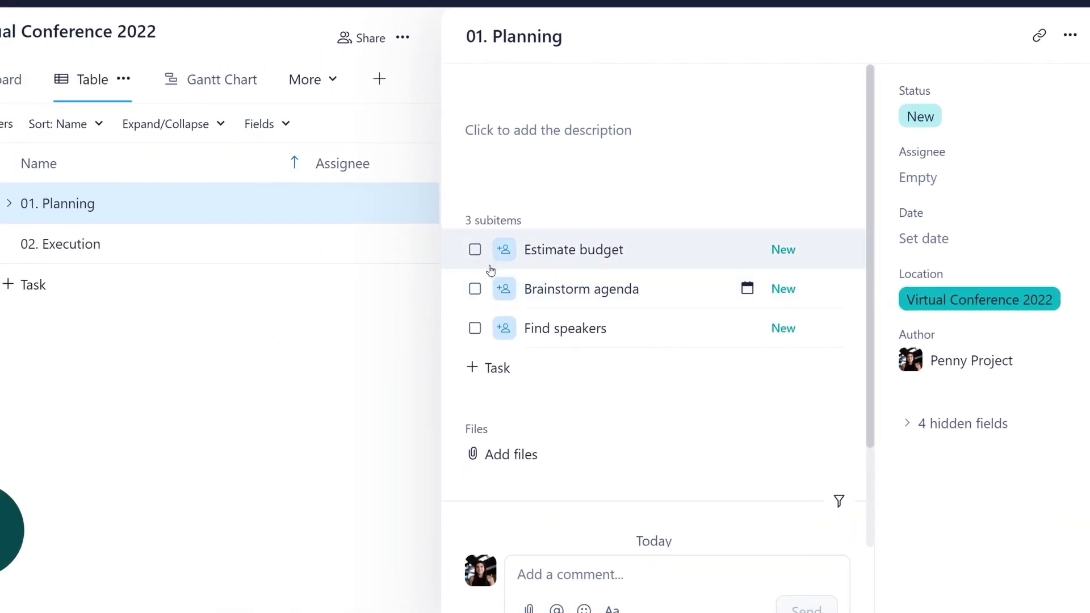
- Pick assignees for Estimate budget and Brainstorm agenda, then open Find speakers' assignee picker
click(504, 251)
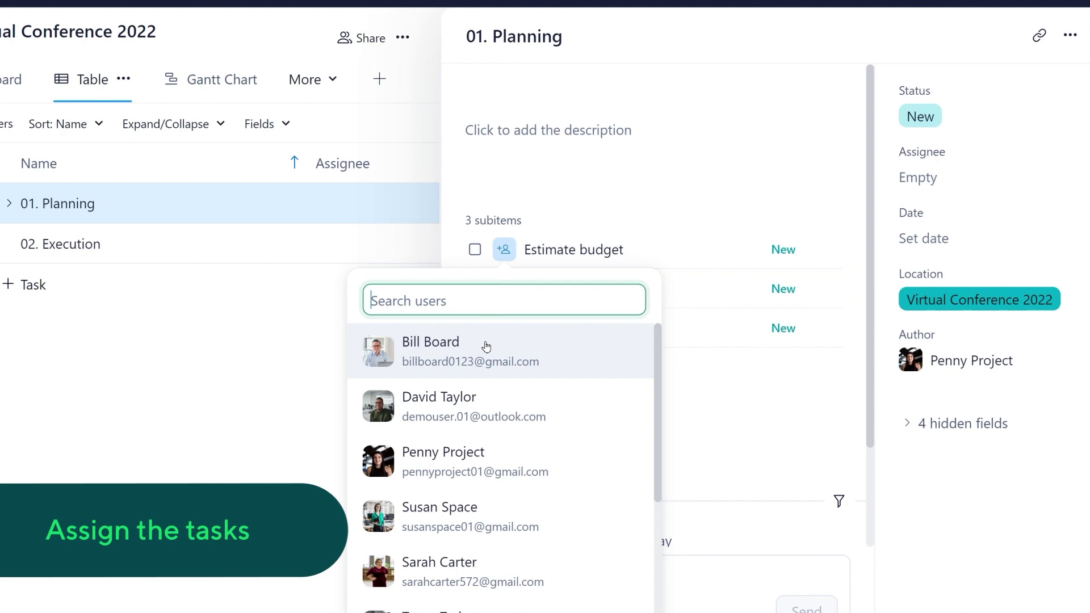
click(486, 346)
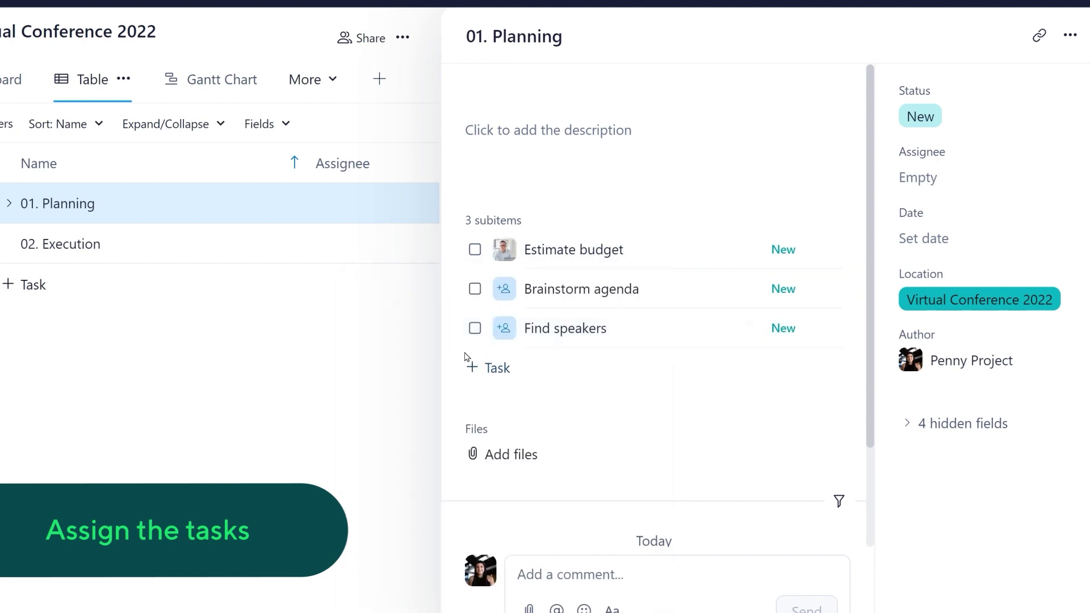
click(513, 290)
click(420, 562)
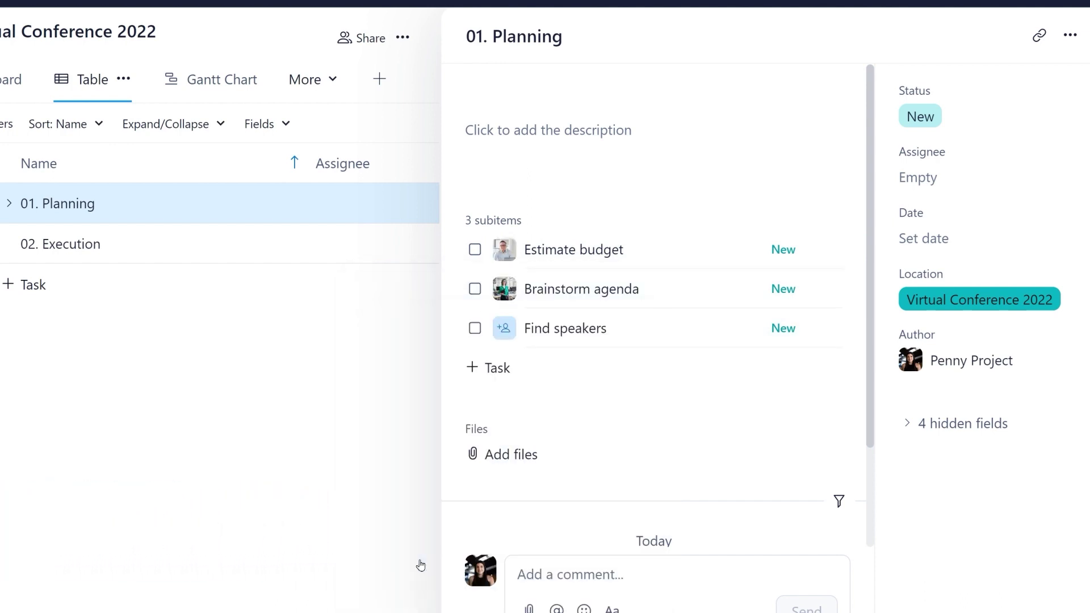
mouse_move(596, 328)
click(513, 327)
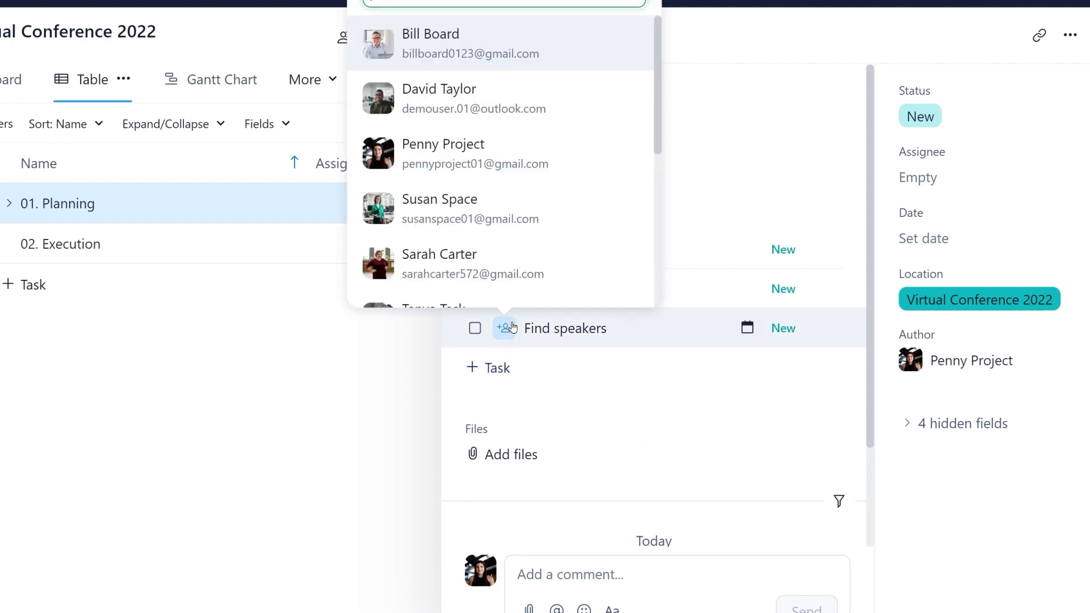
- Assign a team member to Find speakers and schedule Estimate budget for 4–7 Oct
click(515, 161)
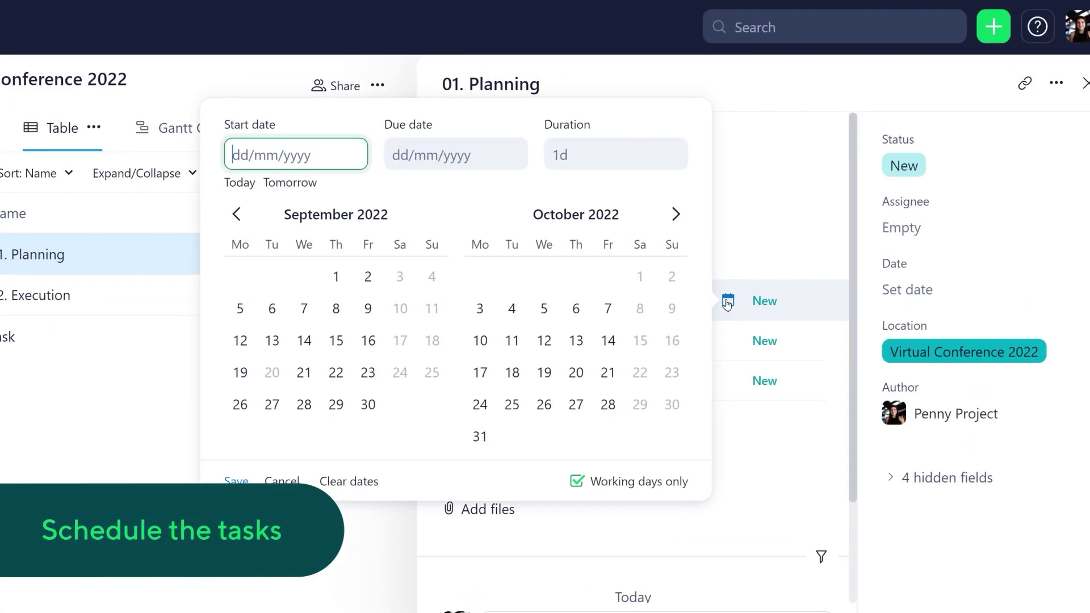
click(512, 311)
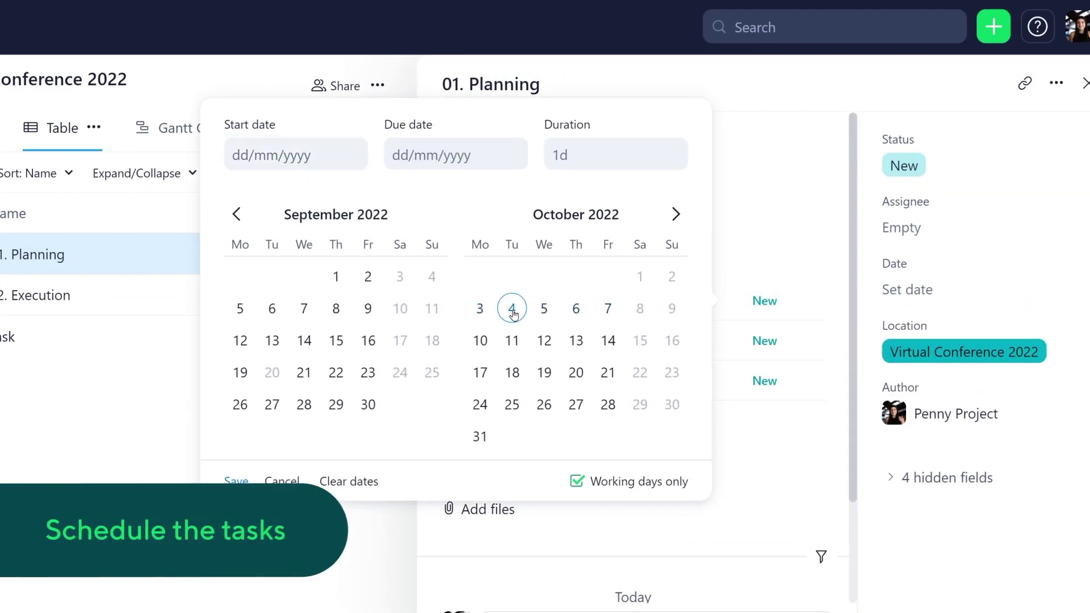
click(606, 311)
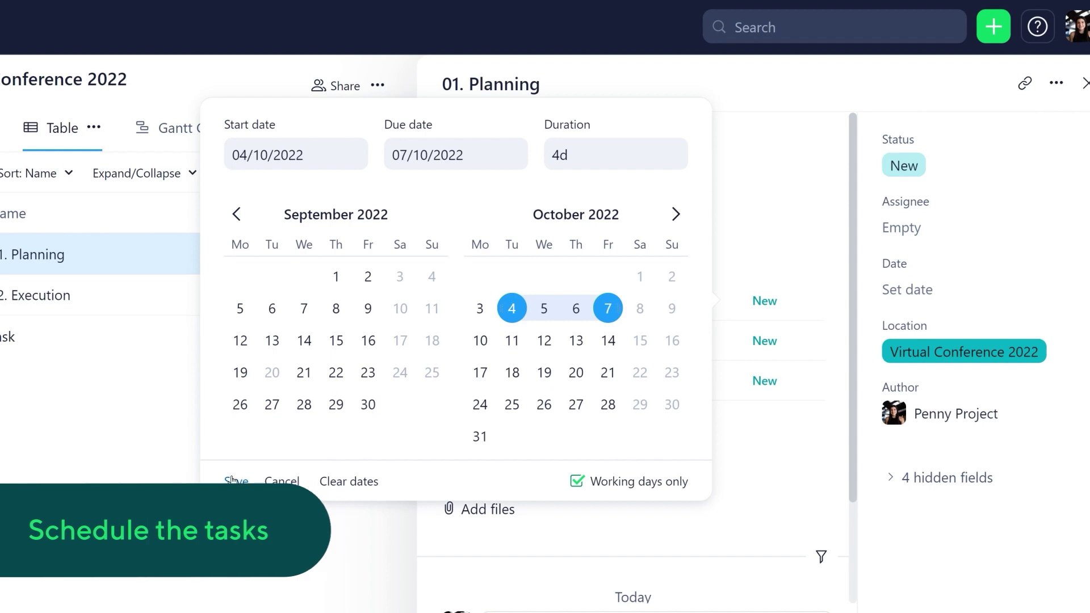
- Schedule Brainstorm agenda for 12–14 Oct and Find speakers for 19–21 Oct, saving both
click(728, 340)
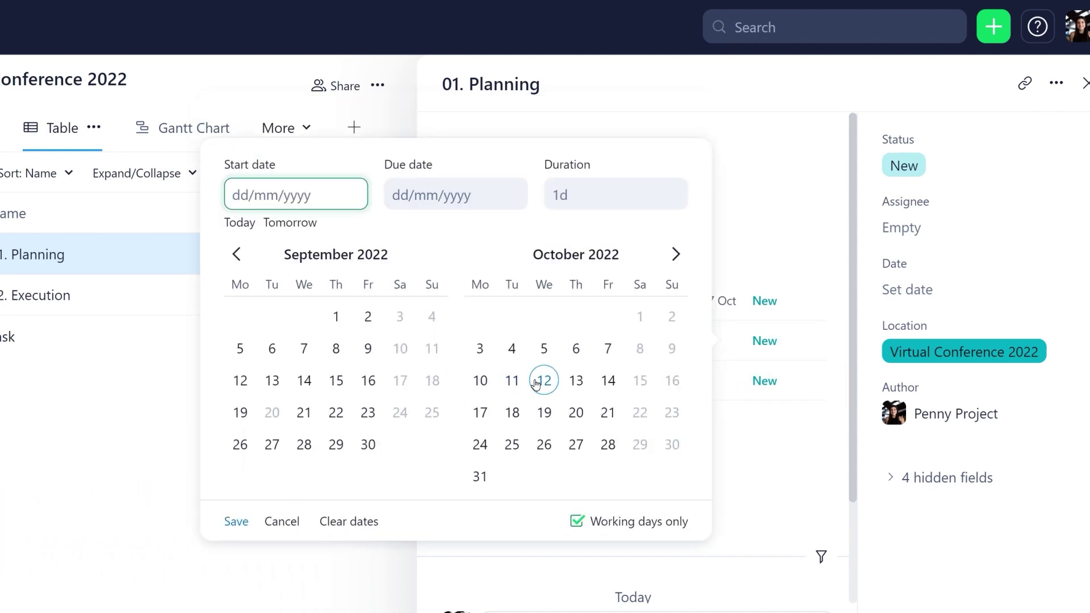
click(544, 380)
click(606, 384)
click(233, 522)
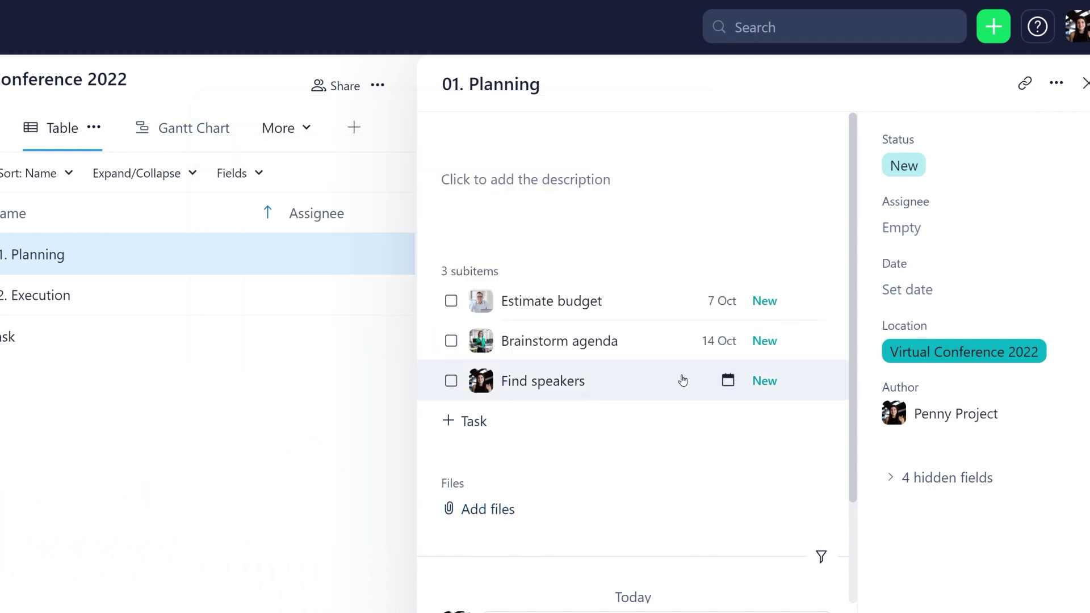
click(727, 380)
click(544, 452)
click(608, 452)
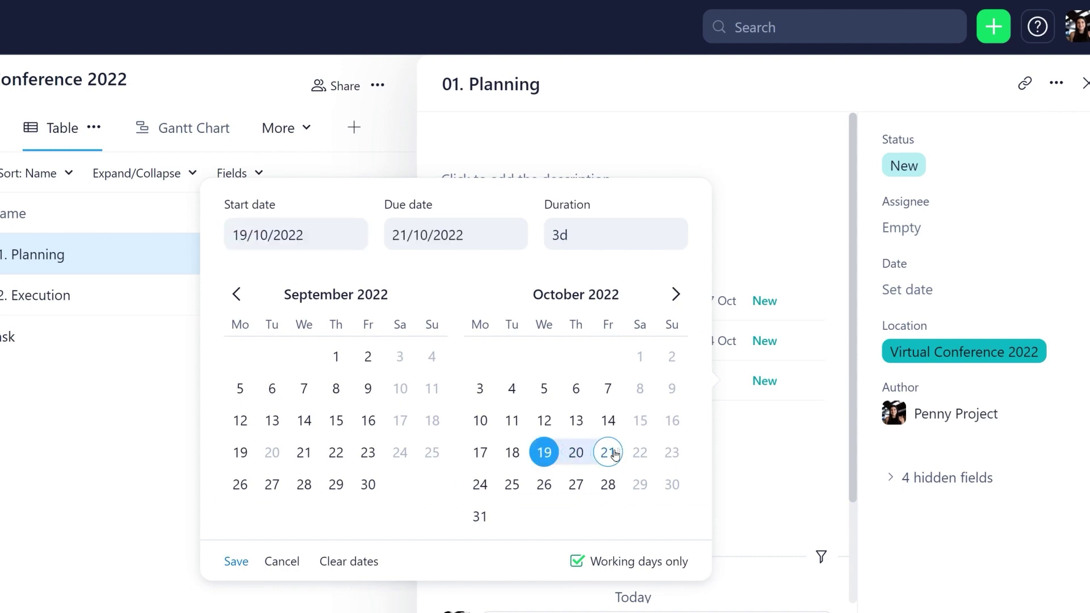
click(226, 570)
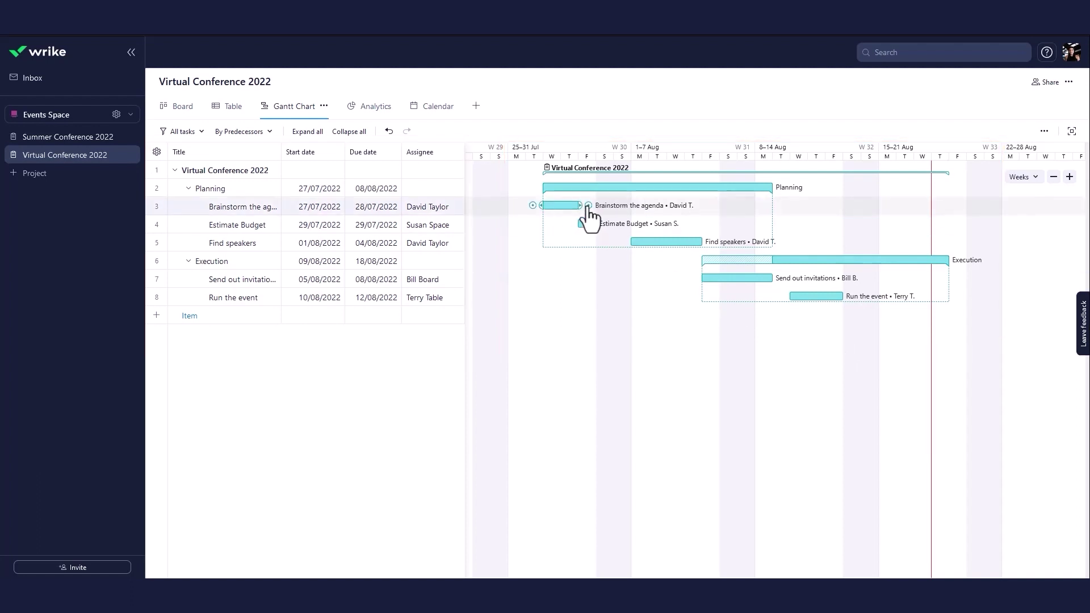
- Link Estimate Budget to the brainstorm task, make Find speakers a milestone, and show the critical path
mouse_move(579, 205)
mouse_down()
mouse_move(586, 223)
mouse_move(707, 278)
mouse_move(794, 297)
mouse_up()
mouse_move(666, 241)
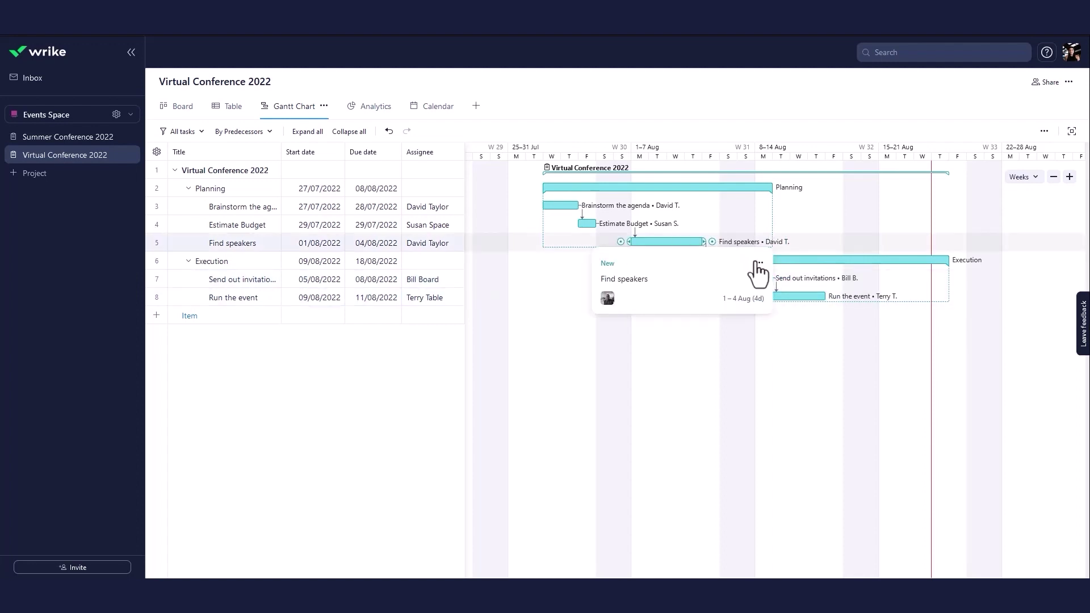
click(759, 262)
click(800, 242)
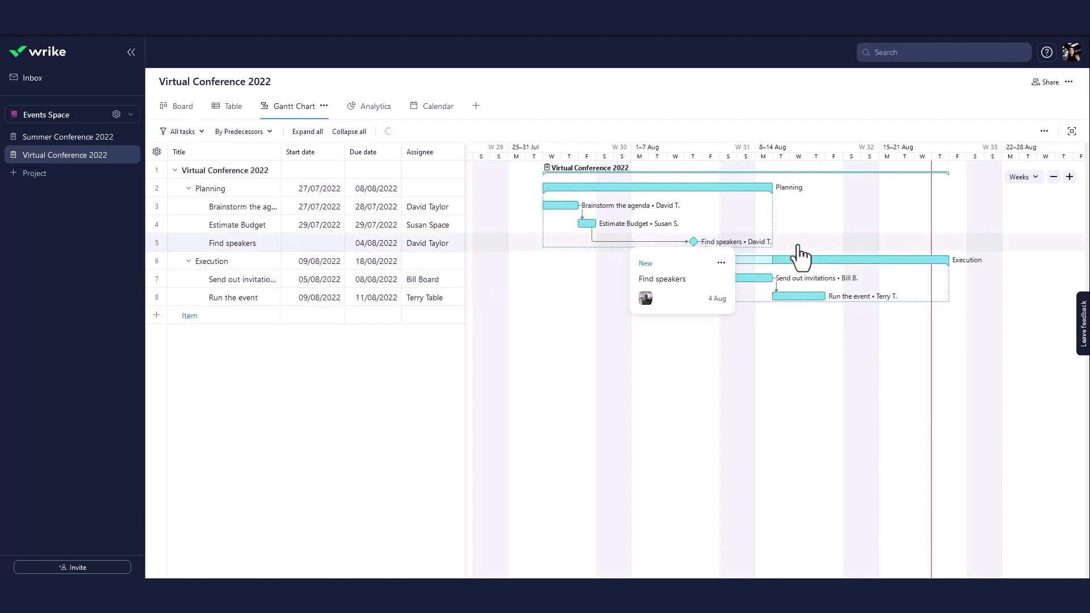
click(1045, 131)
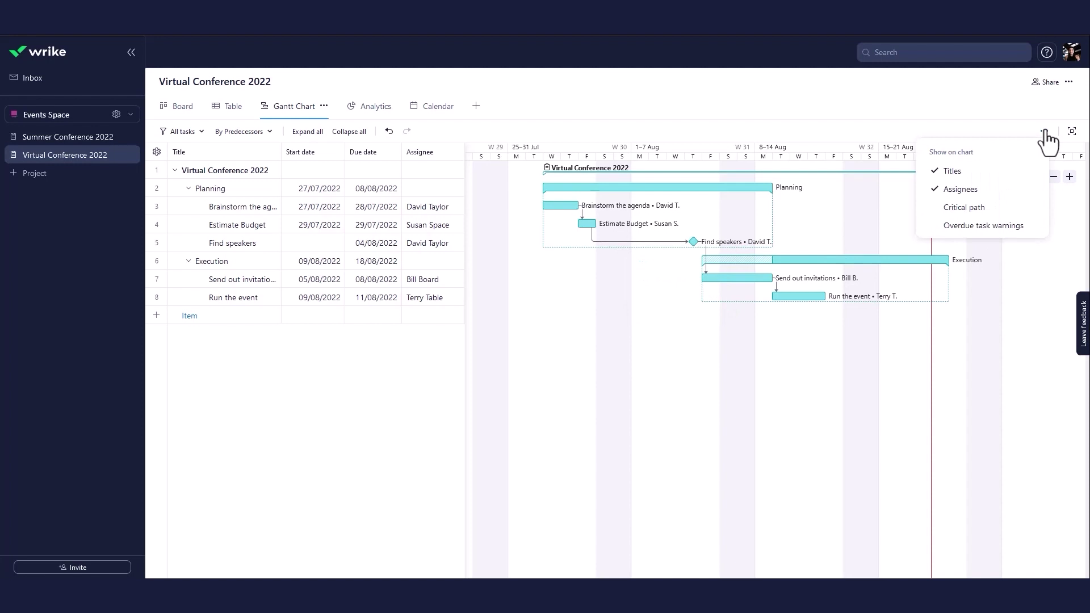
click(964, 209)
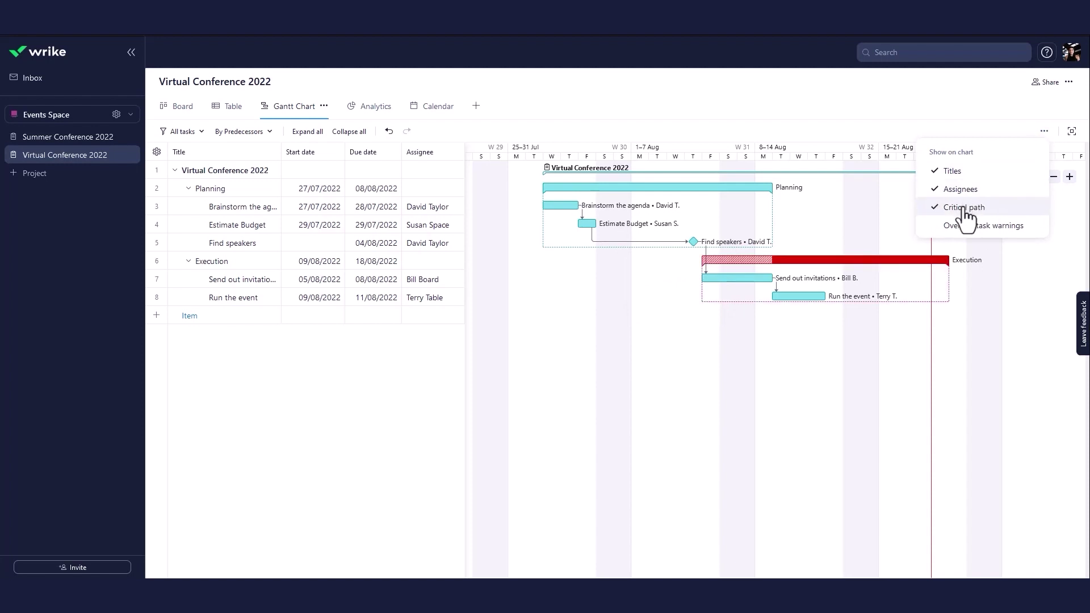
- Extend Run the event to 17 Aug and Estimate Budget to 1 Aug; make Send out invitations due 9 Aug
drag(825, 296, 931, 296)
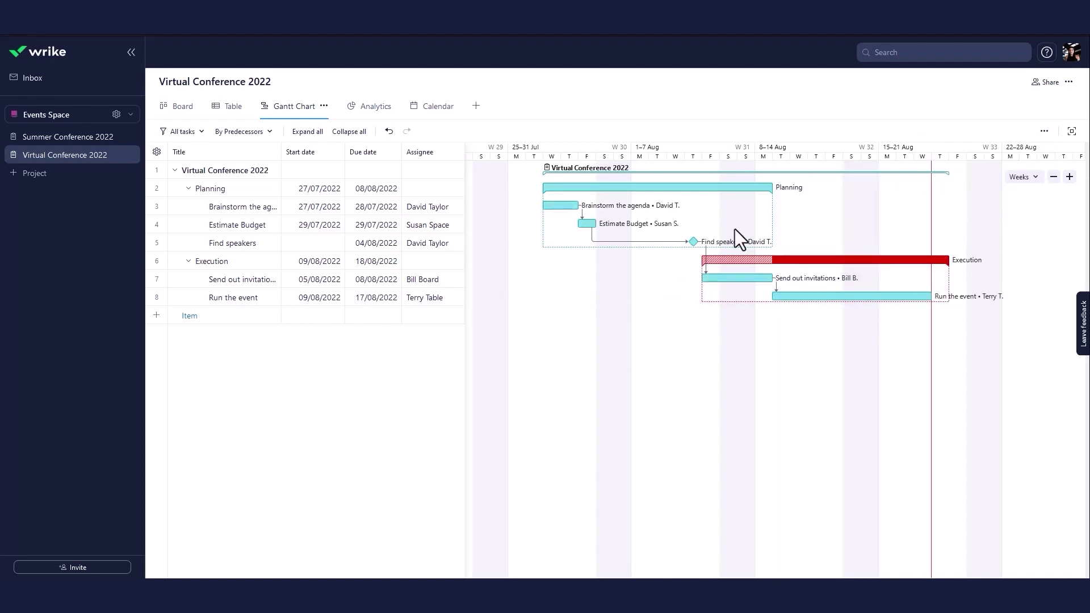
drag(595, 224, 649, 223)
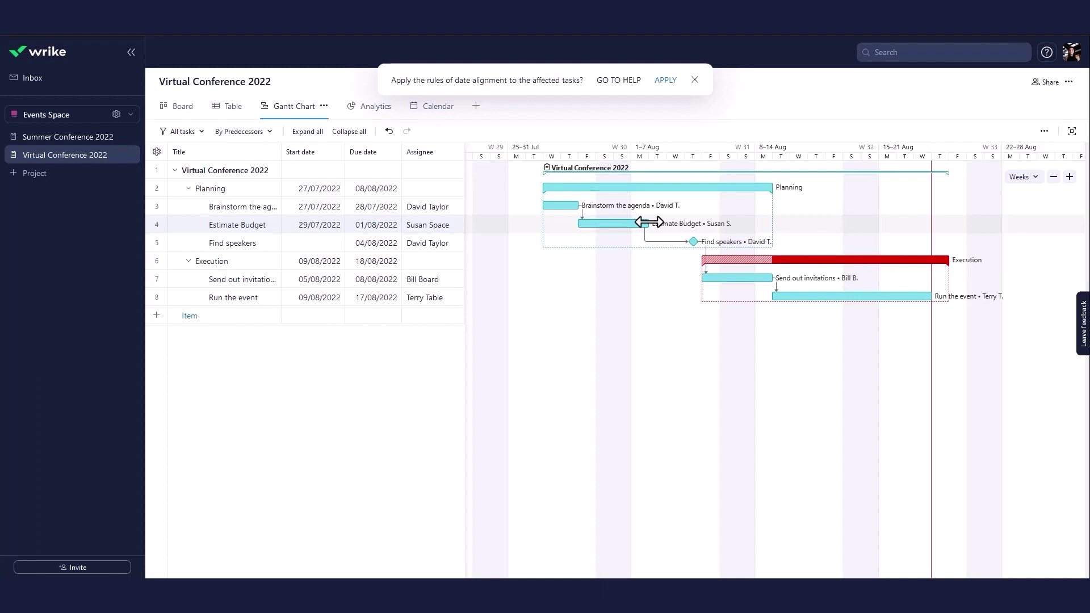
click(370, 281)
click(337, 381)
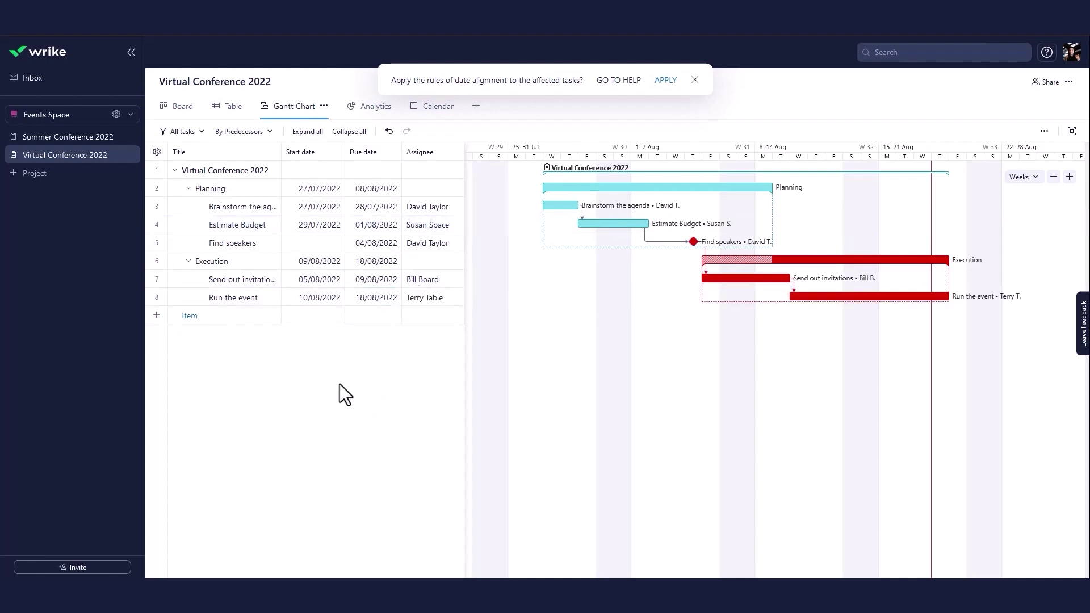
- Add two more assignees to Send out invitations
click(429, 280)
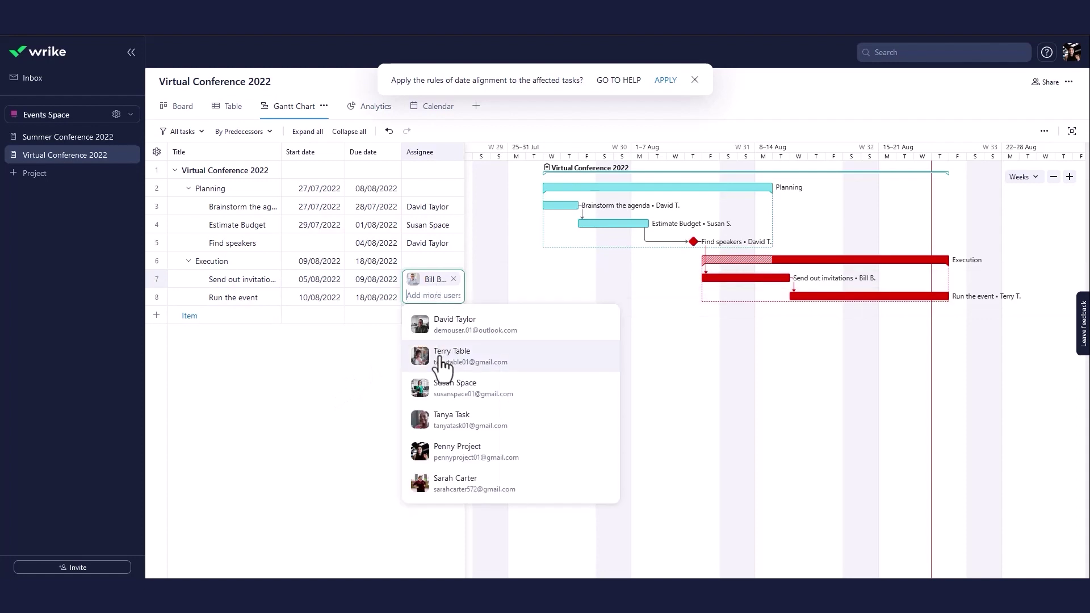
click(438, 366)
click(448, 406)
click(379, 377)
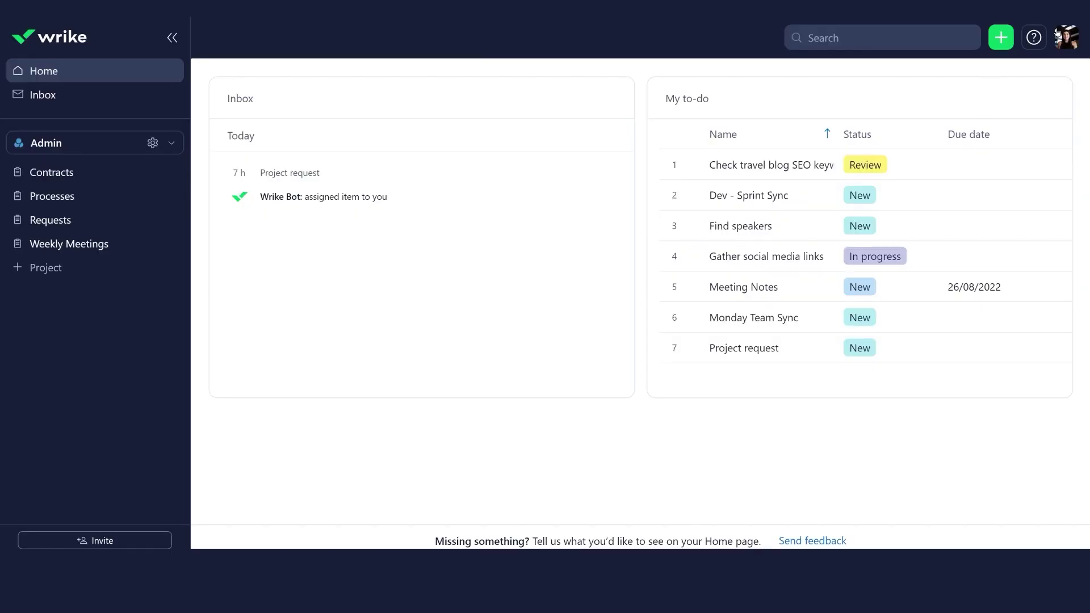
- Change the team workweek in Work schedules to Monday–Thursday by turning Friday off
click(1058, 35)
click(958, 158)
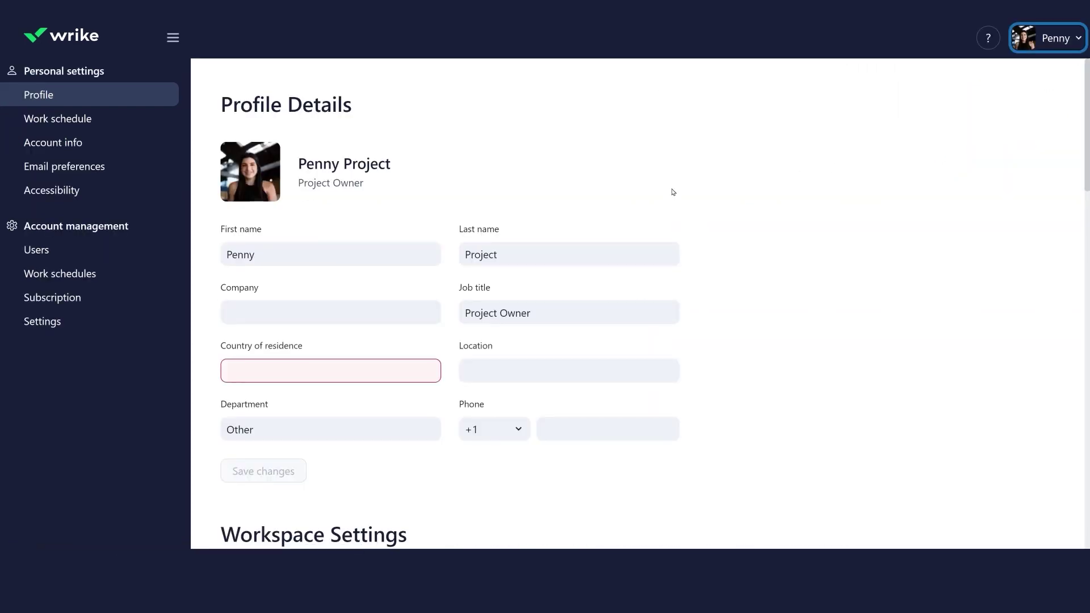
click(105, 274)
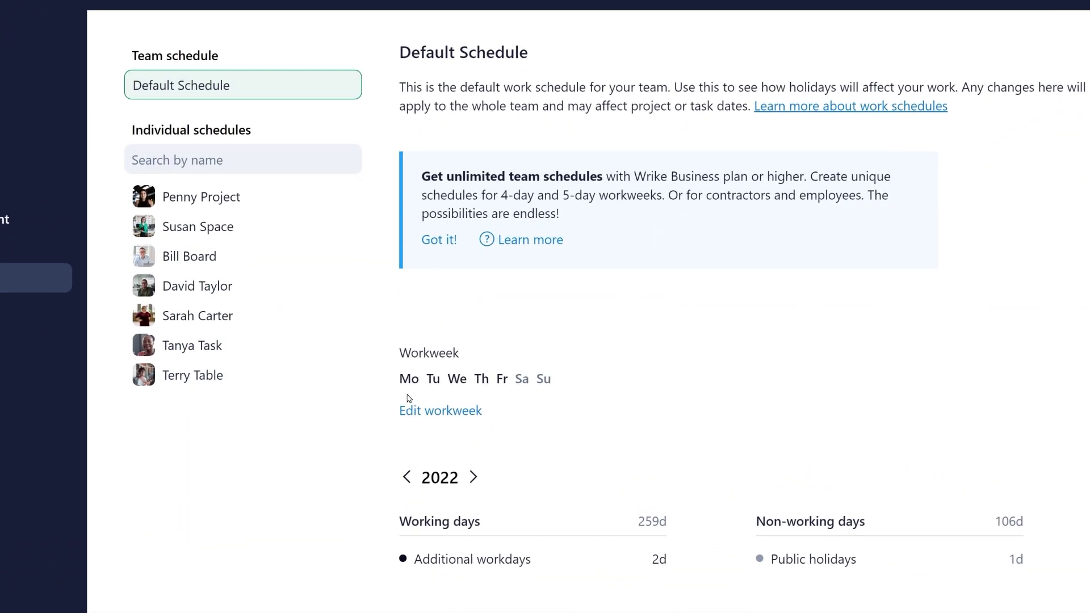
click(410, 408)
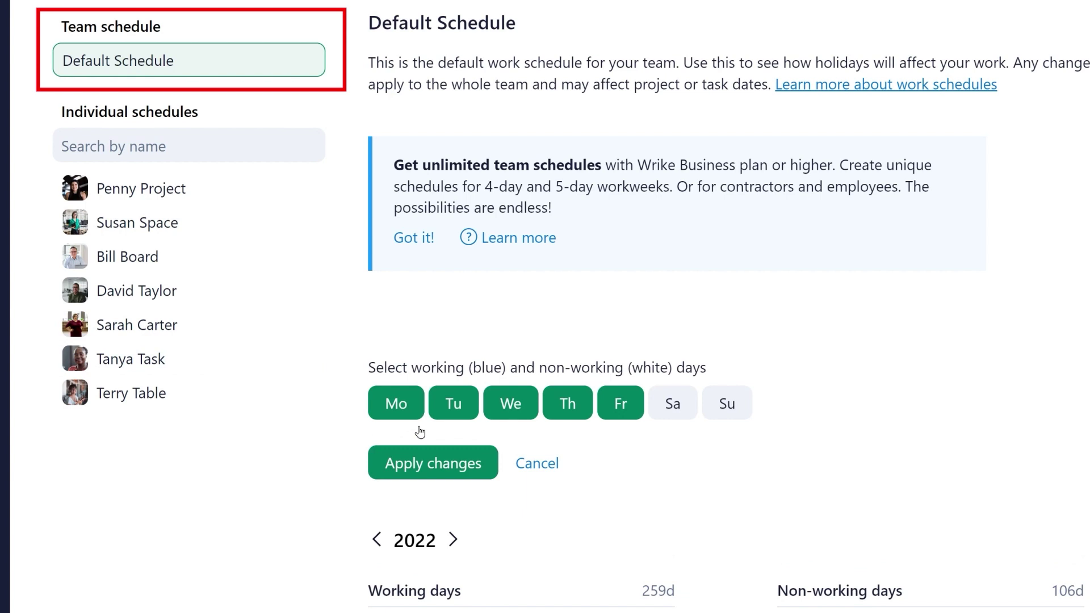
click(619, 420)
click(468, 463)
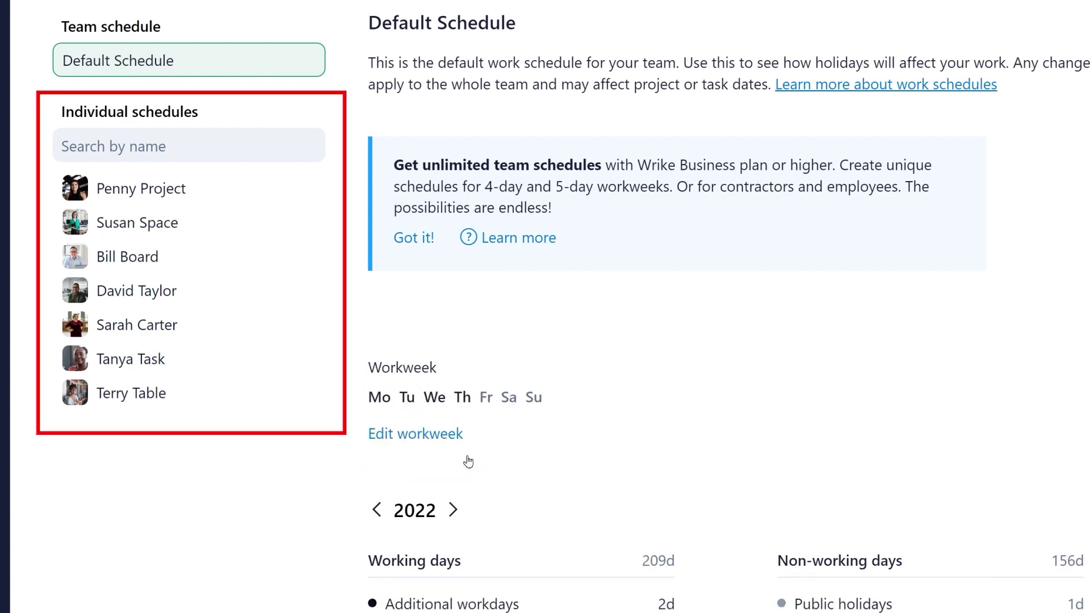
- Mark 3 February as a vacation day in one team member's schedule
click(216, 264)
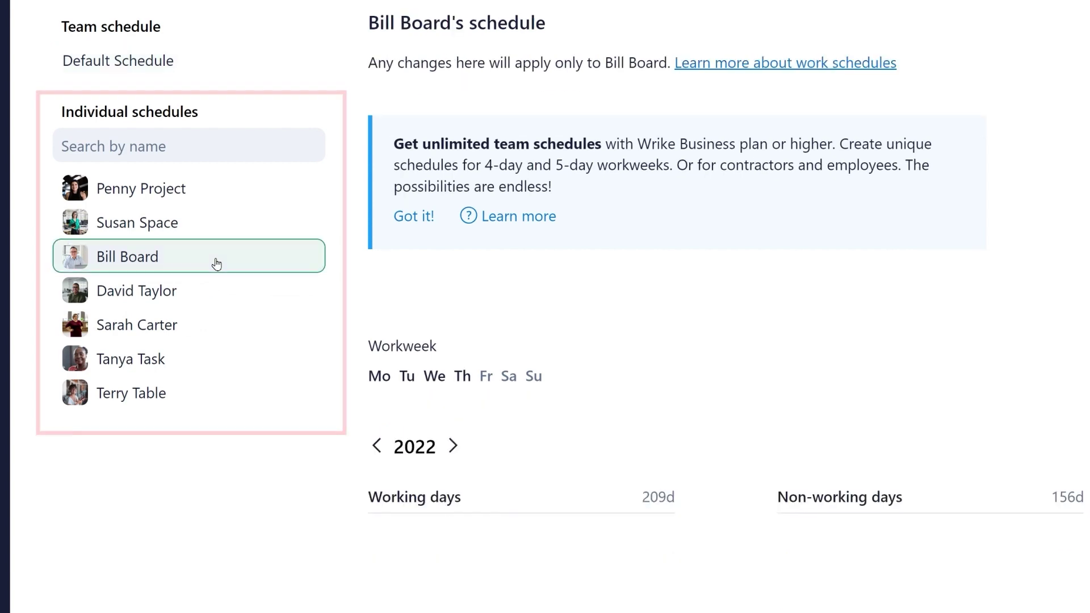
scroll(646, 403, down, 3)
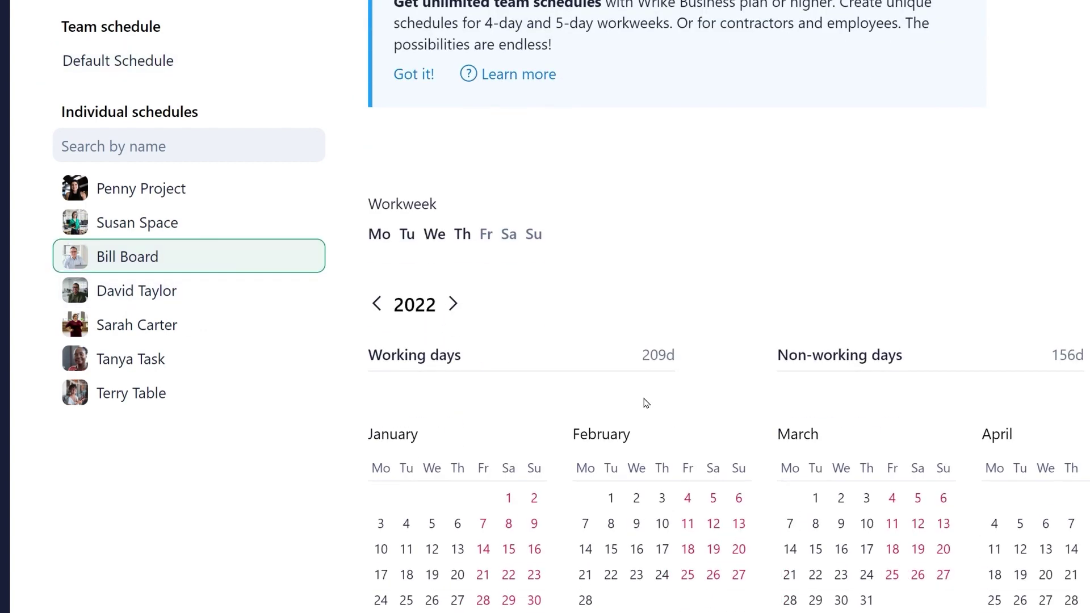
click(660, 500)
click(713, 369)
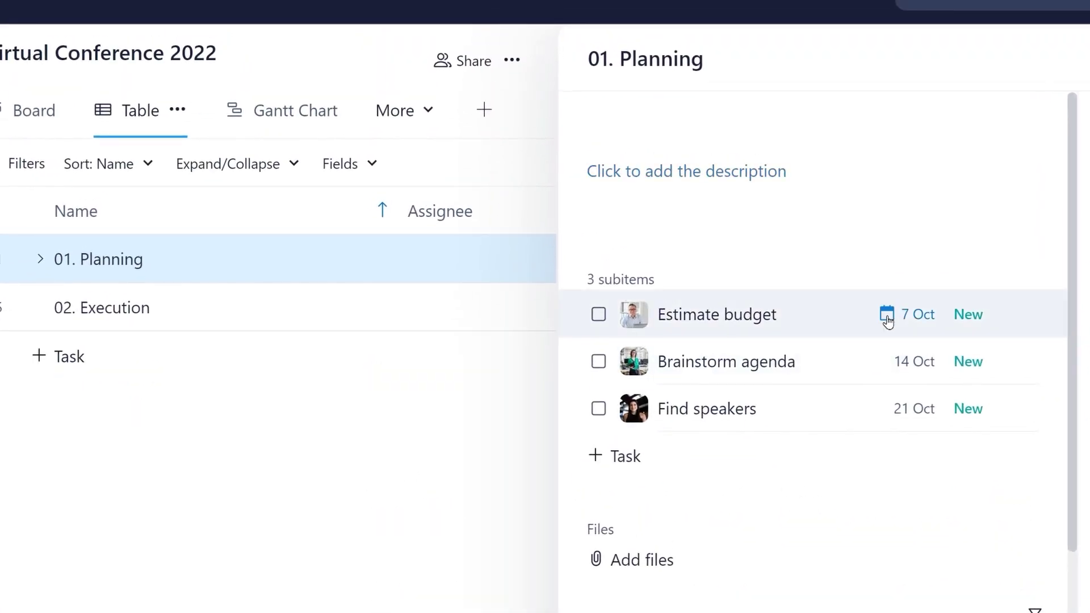
- Open the dates of the Estimate budget subtask
click(886, 315)
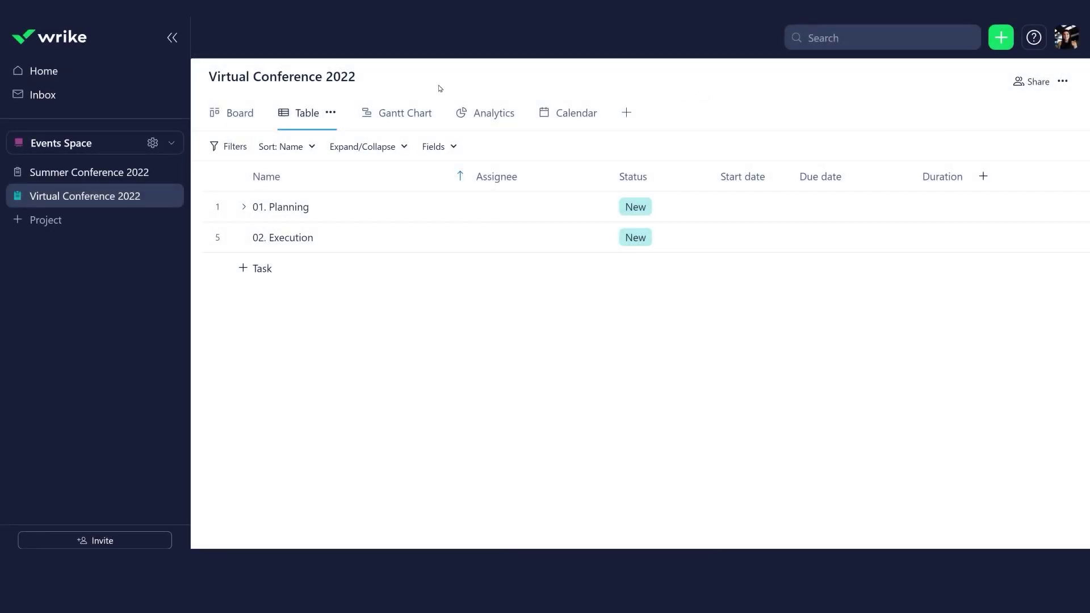
click(240, 116)
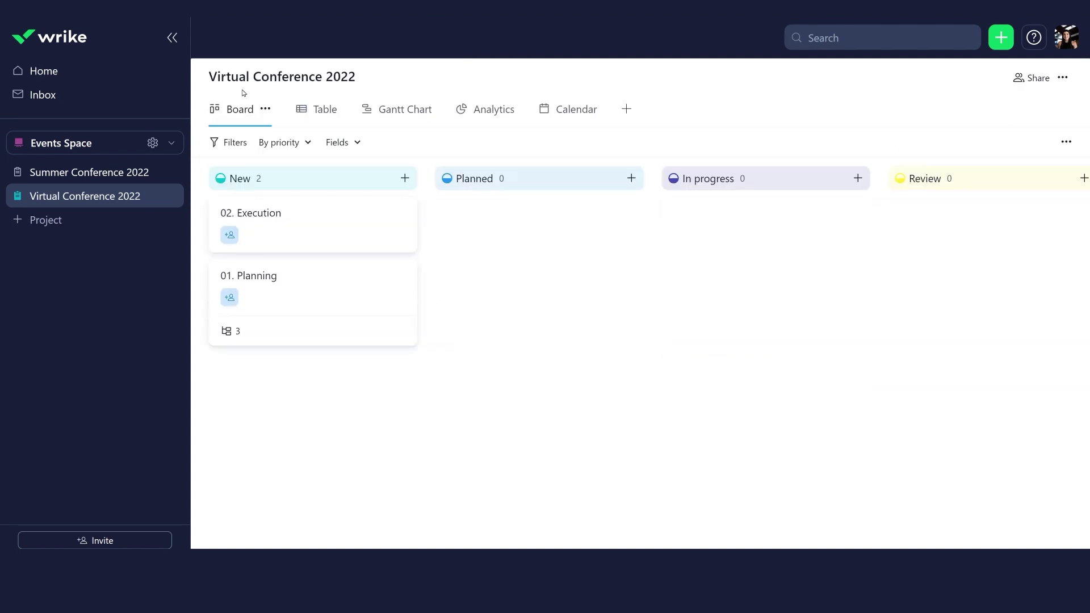
click(486, 107)
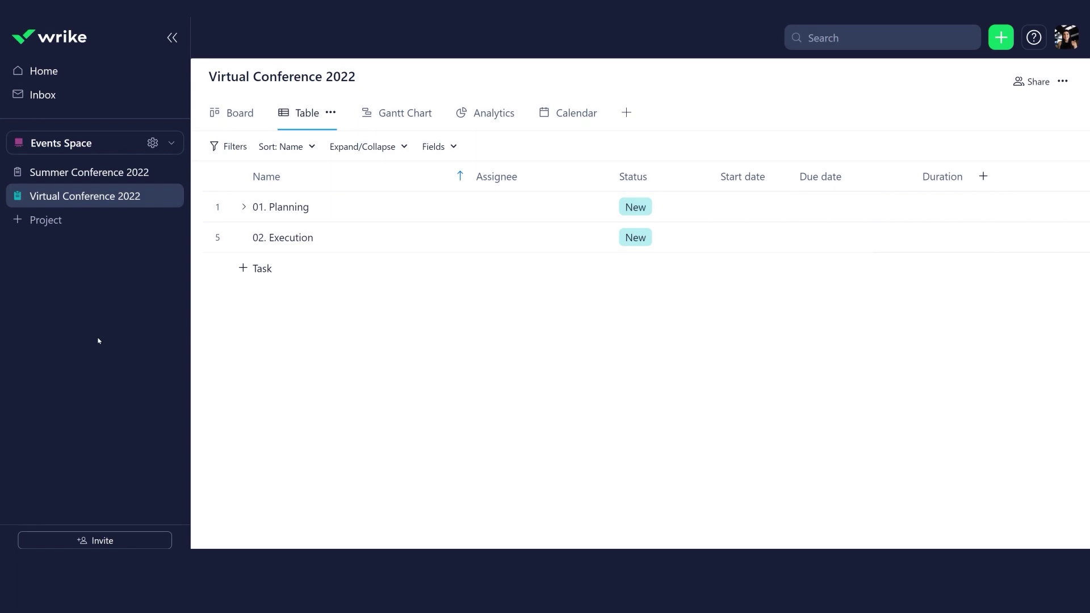
- Duplicate Virtual Conference 2022, naming the copy Virtual Conference 2023 with a 2023 task prefix
right_click(102, 202)
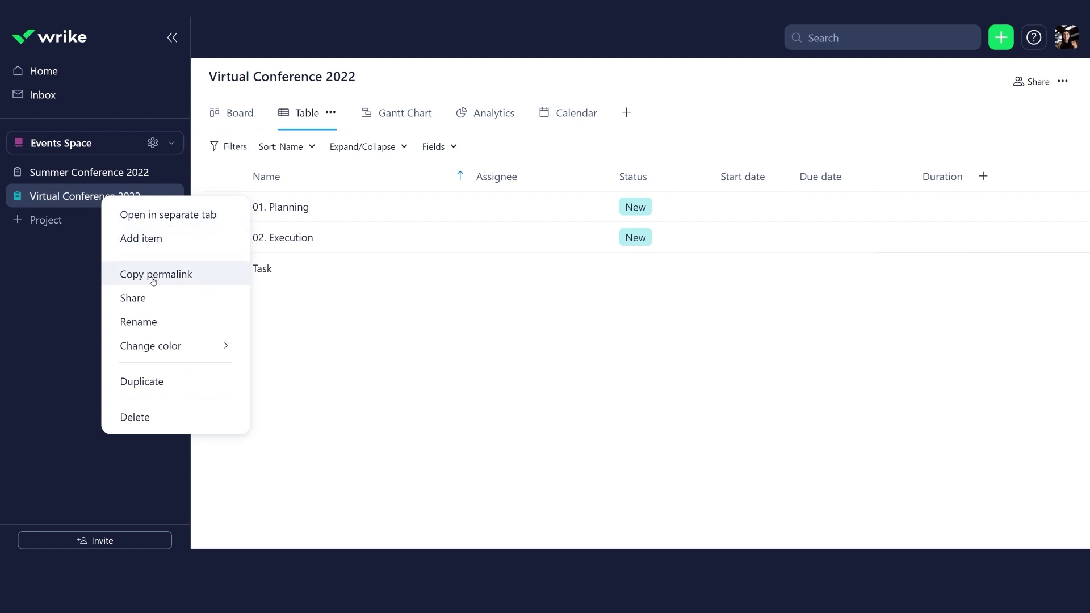
click(142, 379)
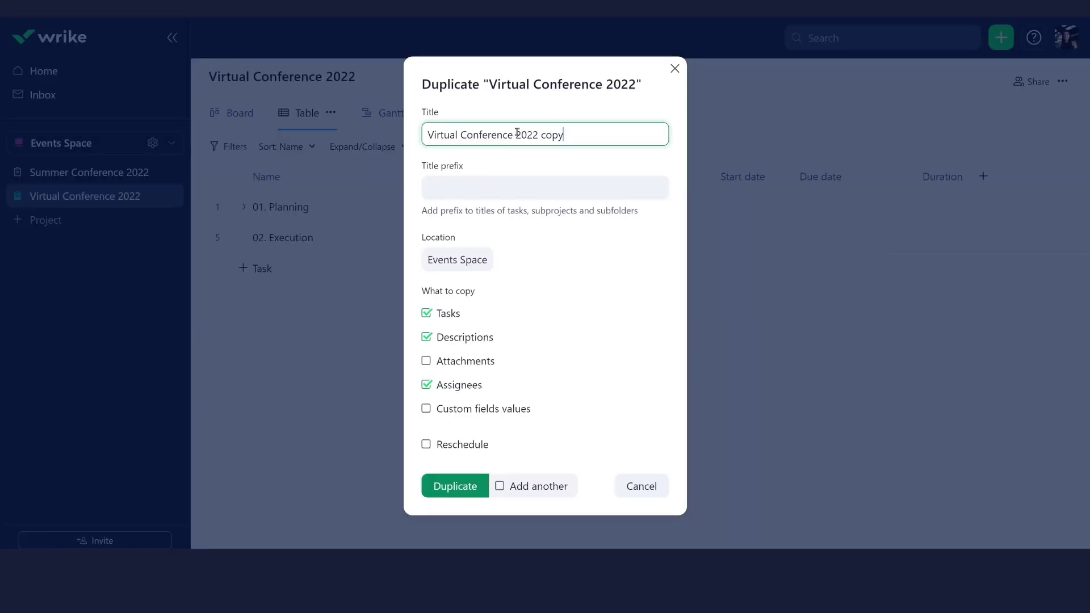
drag(516, 132, 580, 131)
text(20)
click(483, 186)
text(2)
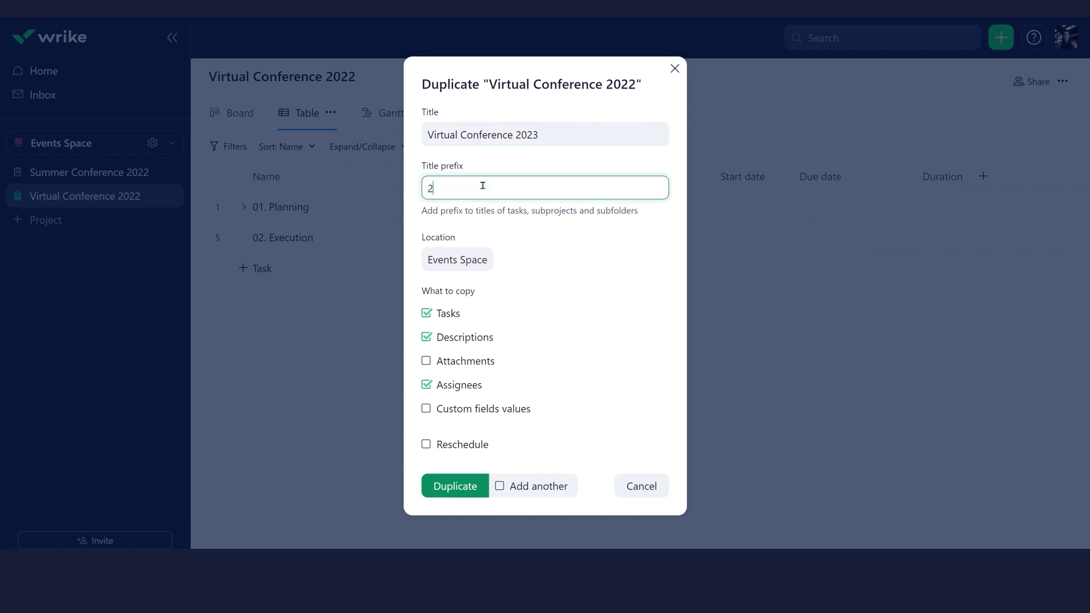
text(023)
- Include attachments and custom field values, reschedule the copy to end 9 Feb 2023, and create it
click(458, 361)
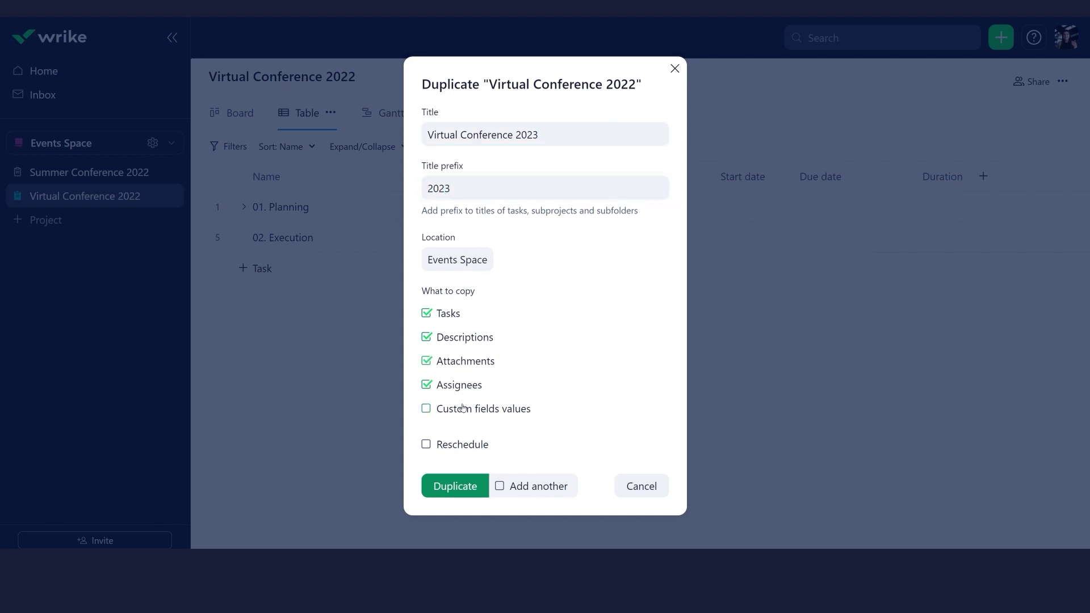
click(461, 408)
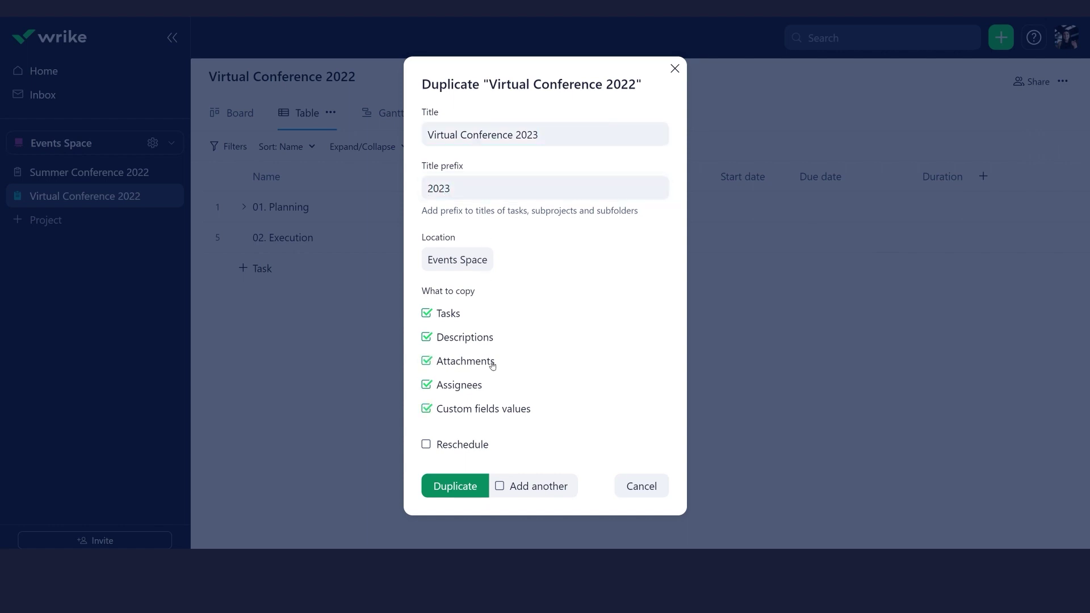
click(462, 445)
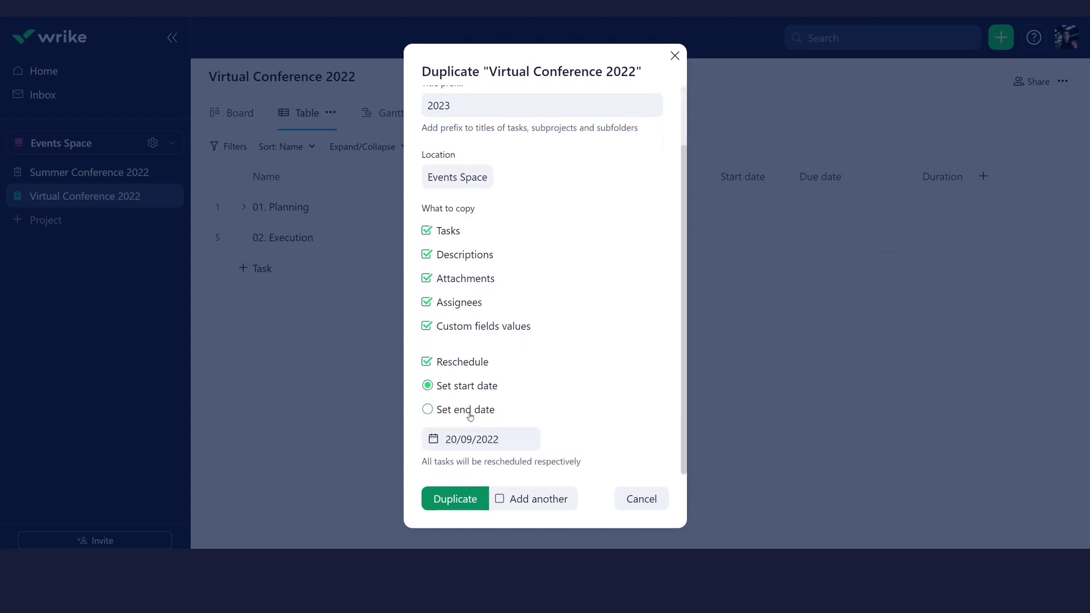
click(507, 437)
click(553, 208)
click(554, 207)
click(553, 207)
click(553, 208)
click(554, 208)
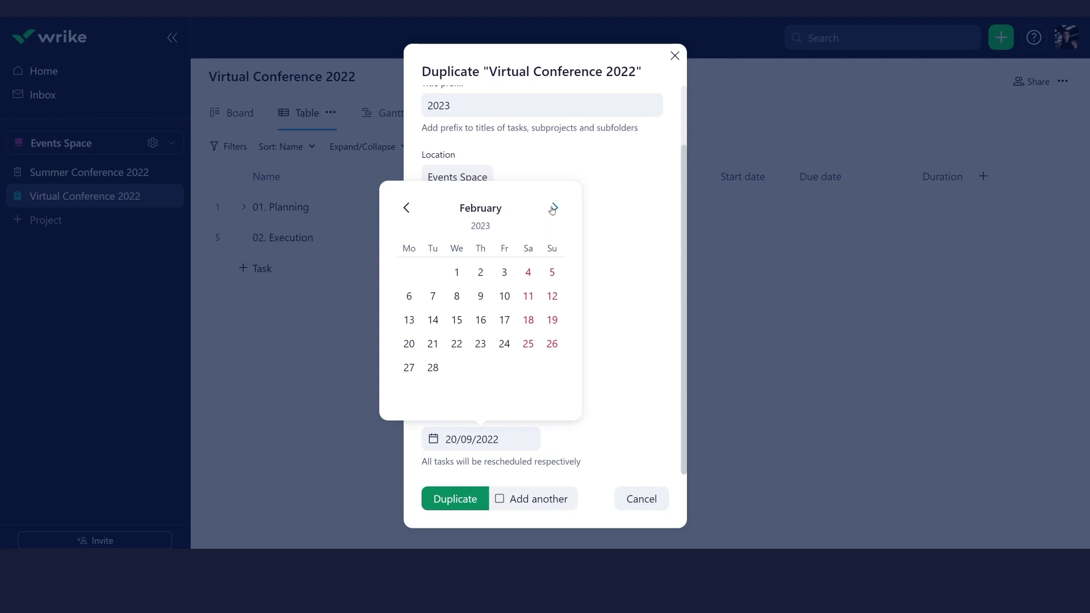
click(481, 296)
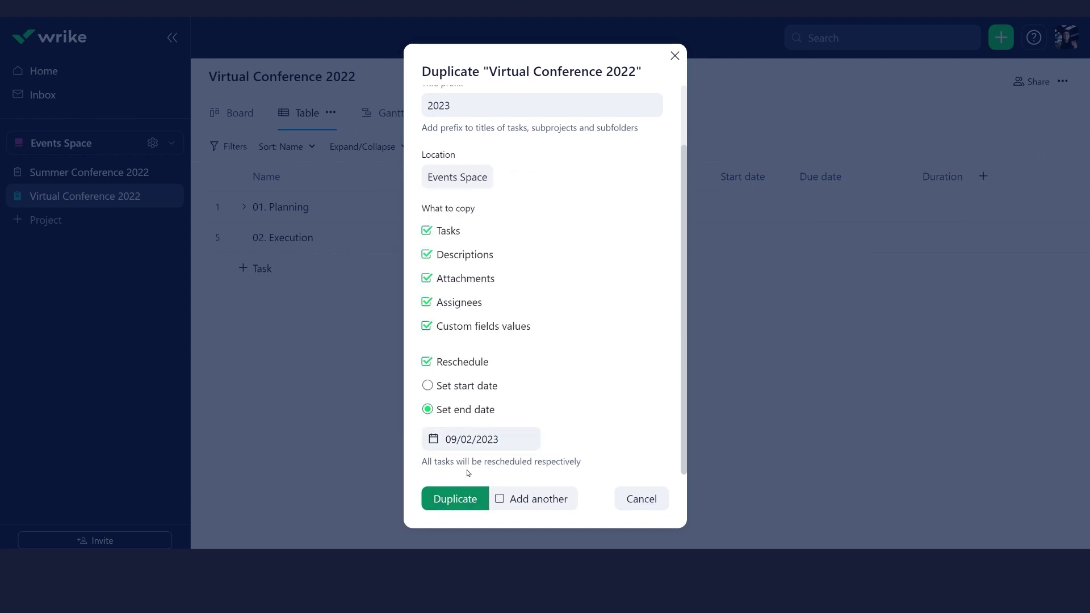
click(453, 500)
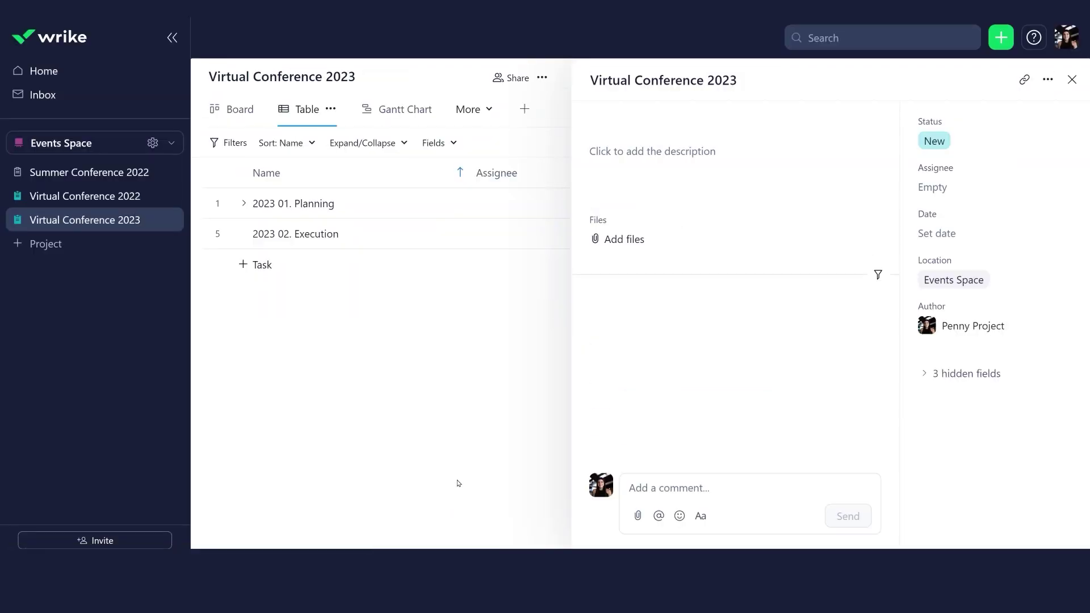